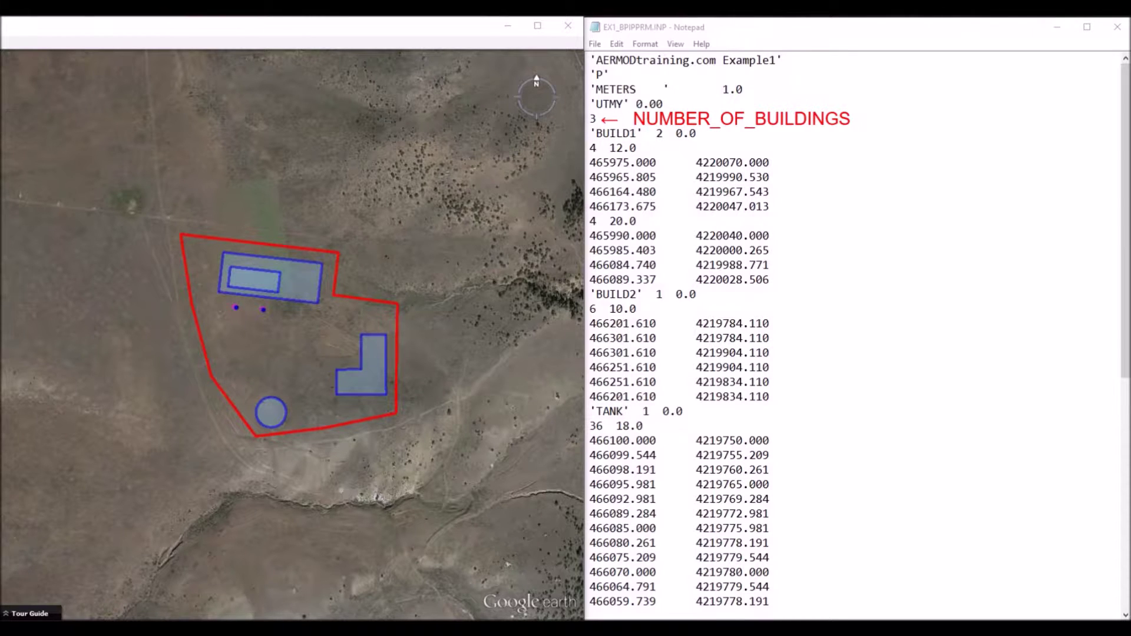
{"action": "key", "text": "alt+Tab"}
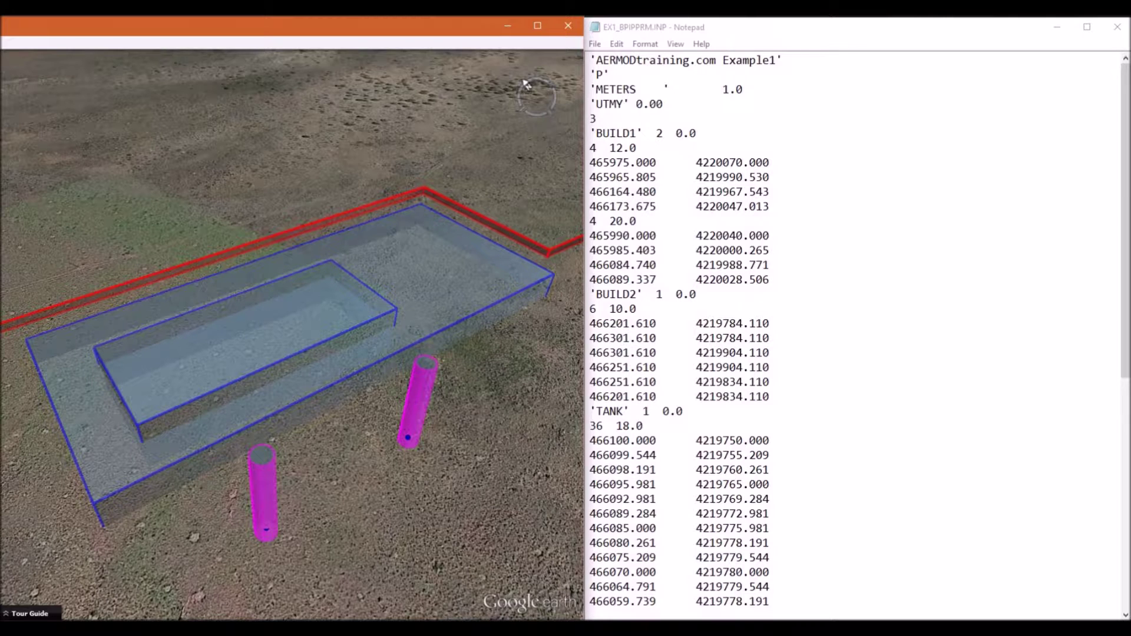
Orbit Google Earth into a 3-D view of the tiered BUILD1 and its two purple stacks.
{"action": "left_click_drag", "start_coordinate": [526, 84], "coordinate": [526, 106]}
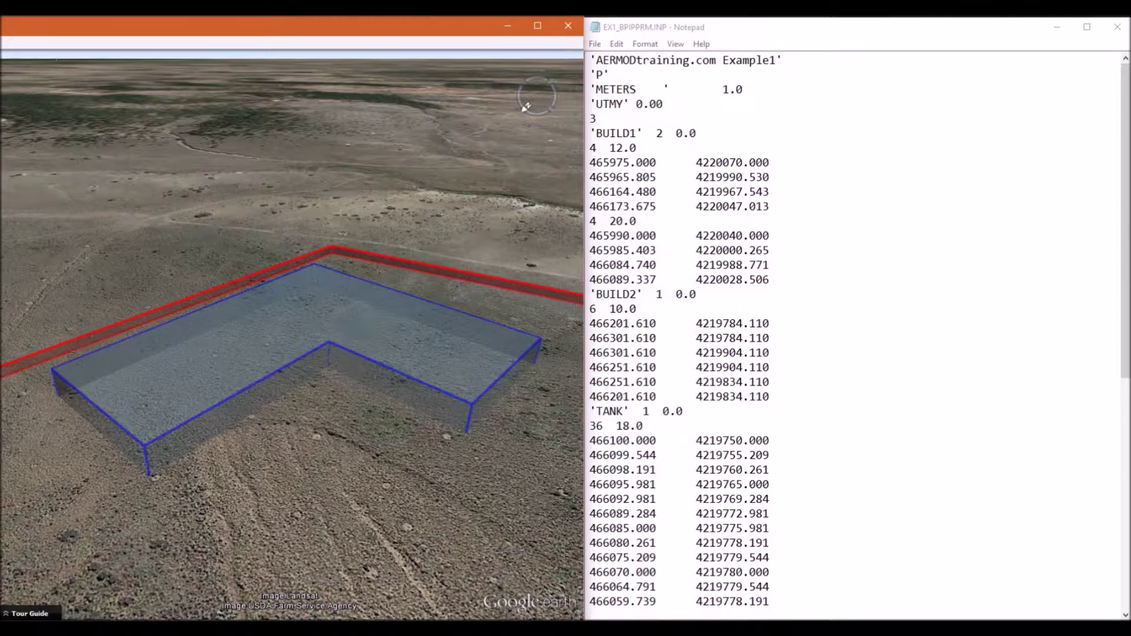
Swing Google Earth to the round tank and review the TANK coordinates and STACK1/STACK2 lines, leaving the file unchanged.
{"action": "left_click_drag", "start_coordinate": [526, 106], "coordinate": [538, 111]}
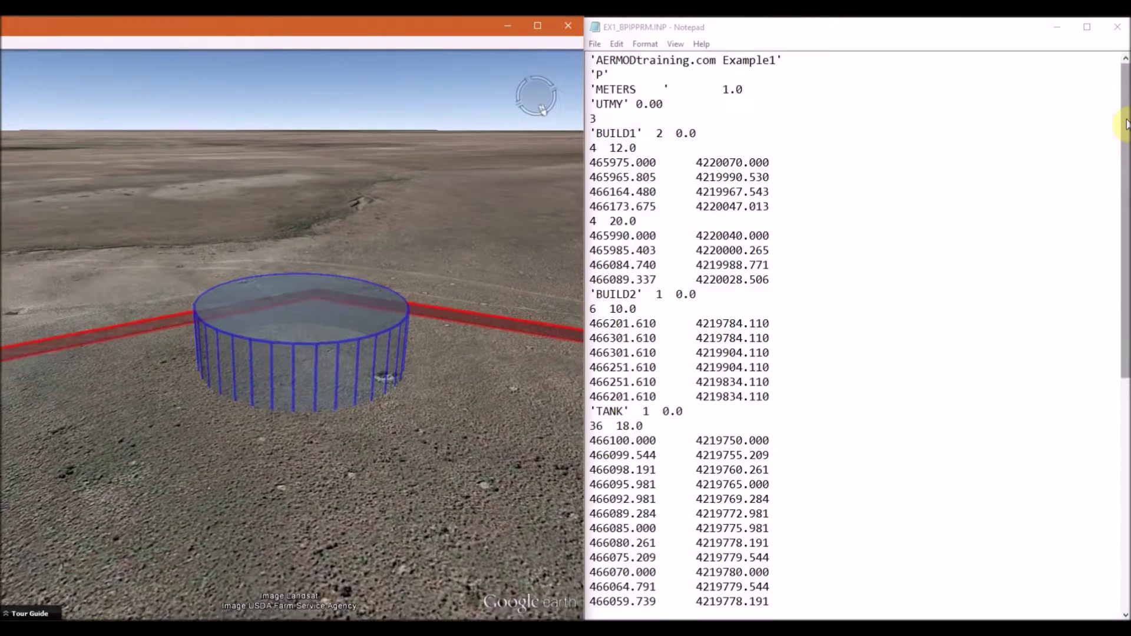
{"action": "left_click_drag", "start_coordinate": [1126, 122], "coordinate": [1126, 321]}
{"action": "left_click", "coordinate": [600, 71]}
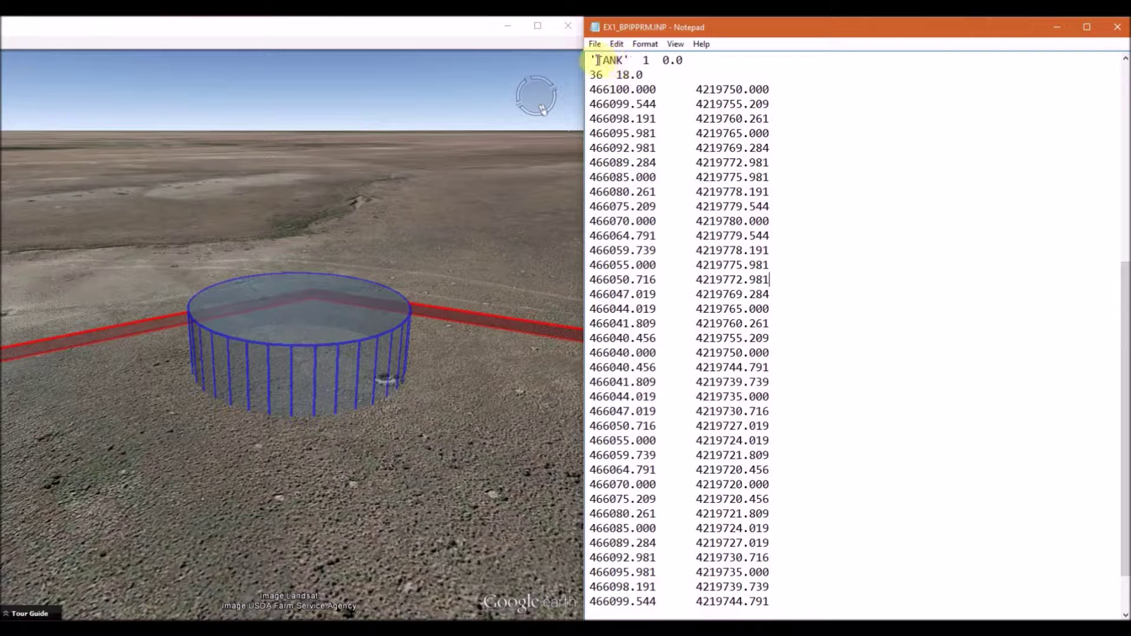
{"action": "left_click", "coordinate": [646, 61]}
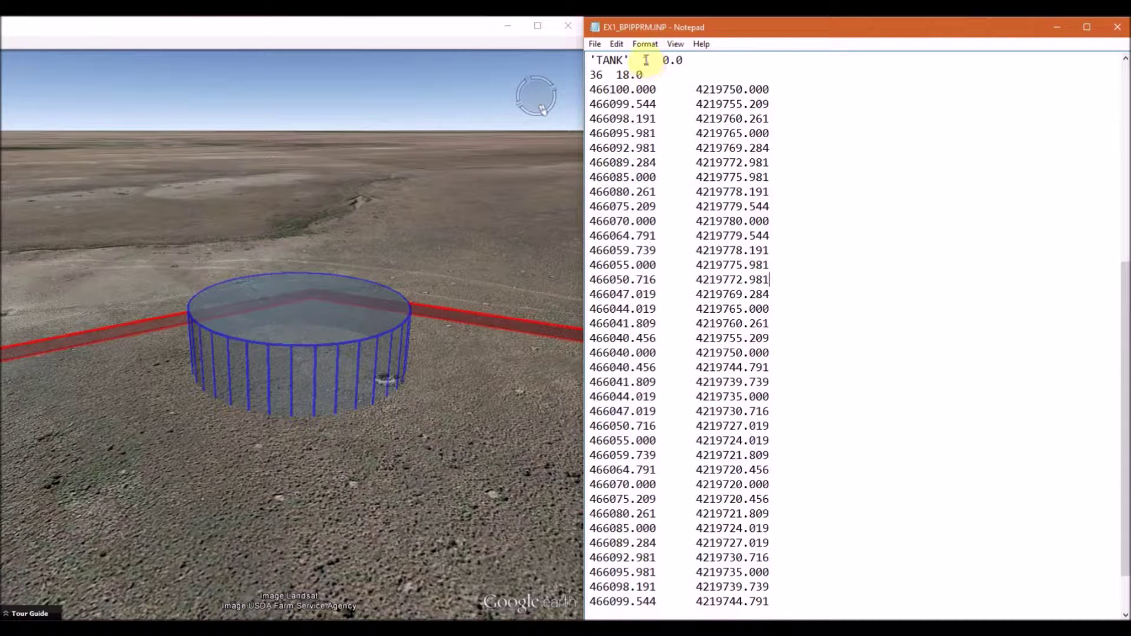
{"action": "key", "text": "BackSpace"}
{"action": "type", "text": "1"}
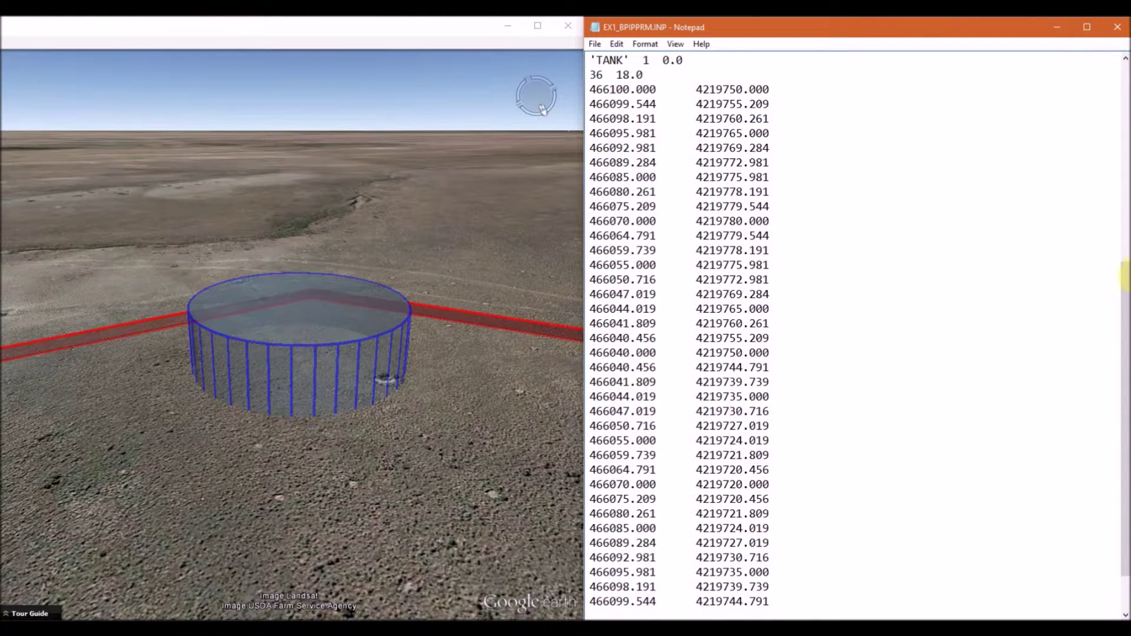
{"action": "left_click_drag", "start_coordinate": [1122, 267], "coordinate": [1125, 396]}
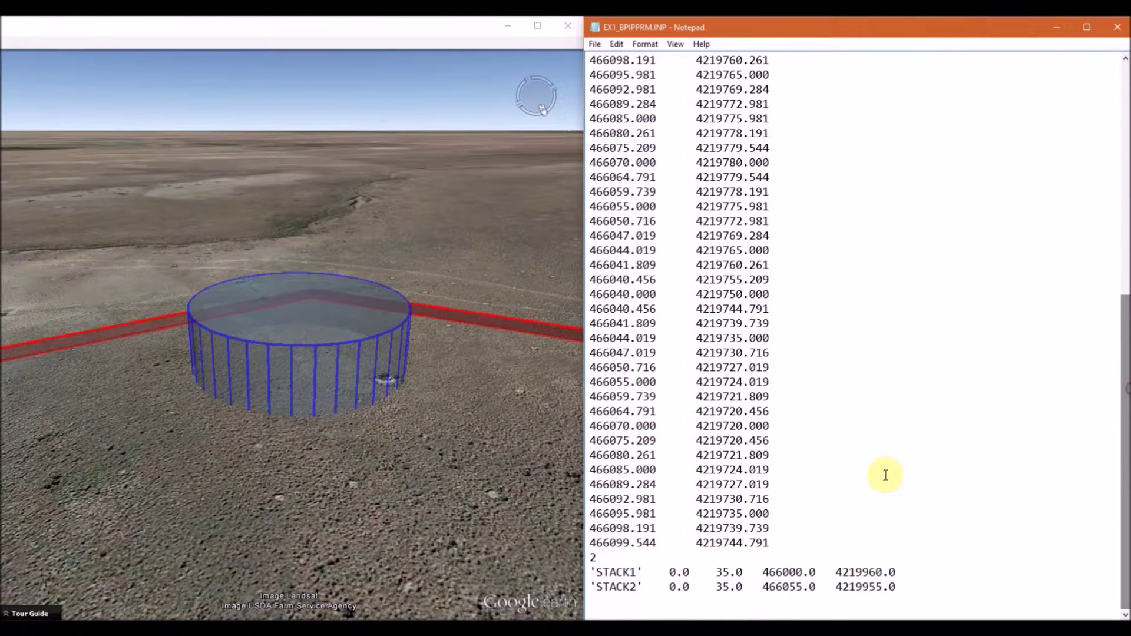
Bring the Google Earth window back into focus.
{"action": "left_click", "coordinate": [580, 562]}
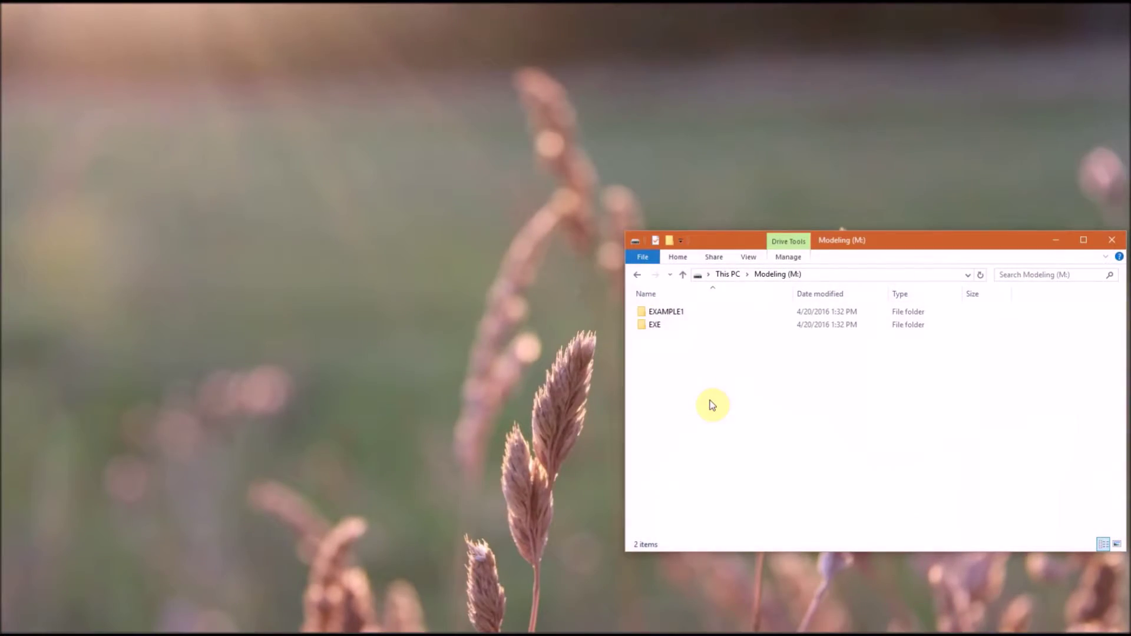
Open the EXAMPLE1\BPIPPRM folder and start a command prompt there from the File menu.
{"action": "double_click", "coordinate": [672, 312]}
{"action": "double_click", "coordinate": [676, 403]}
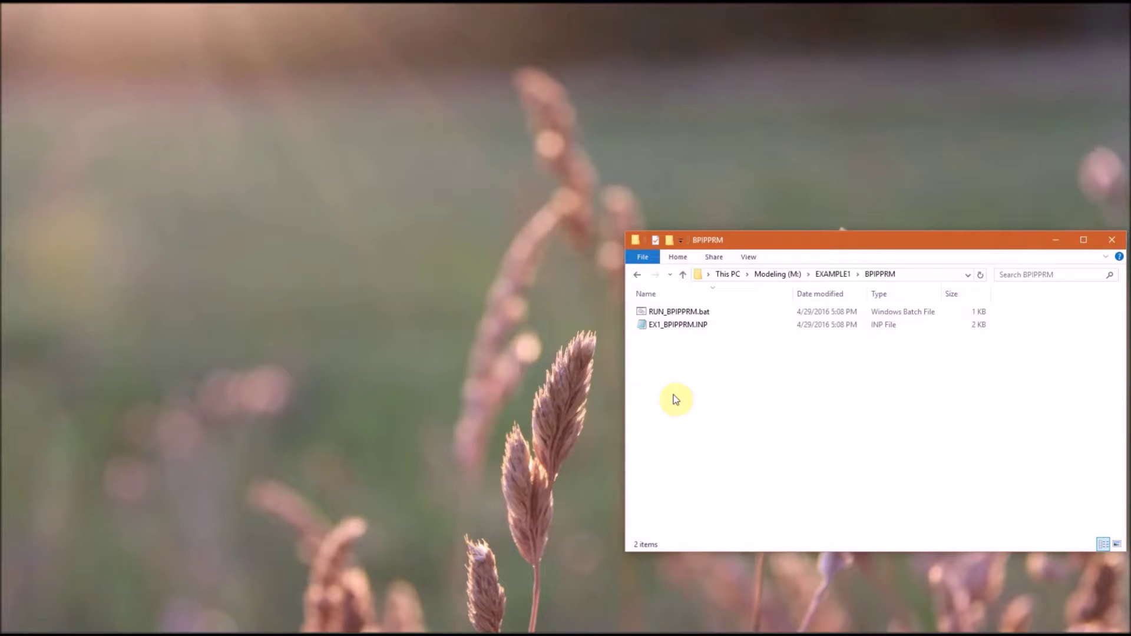
{"action": "left_click", "coordinate": [644, 258]}
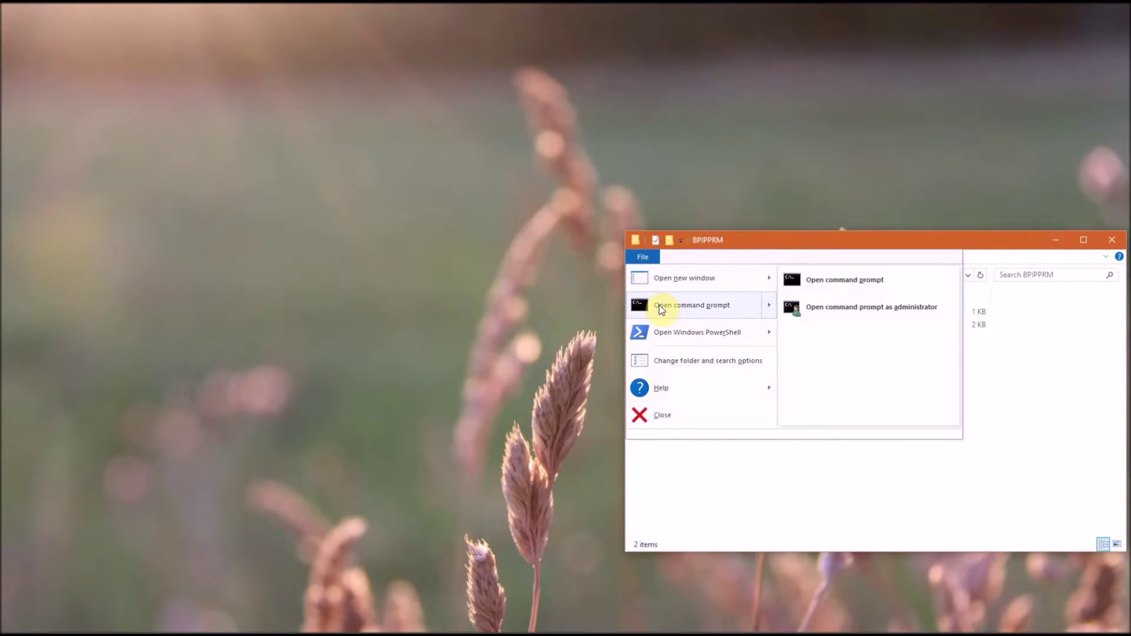
{"action": "left_click", "coordinate": [658, 305]}
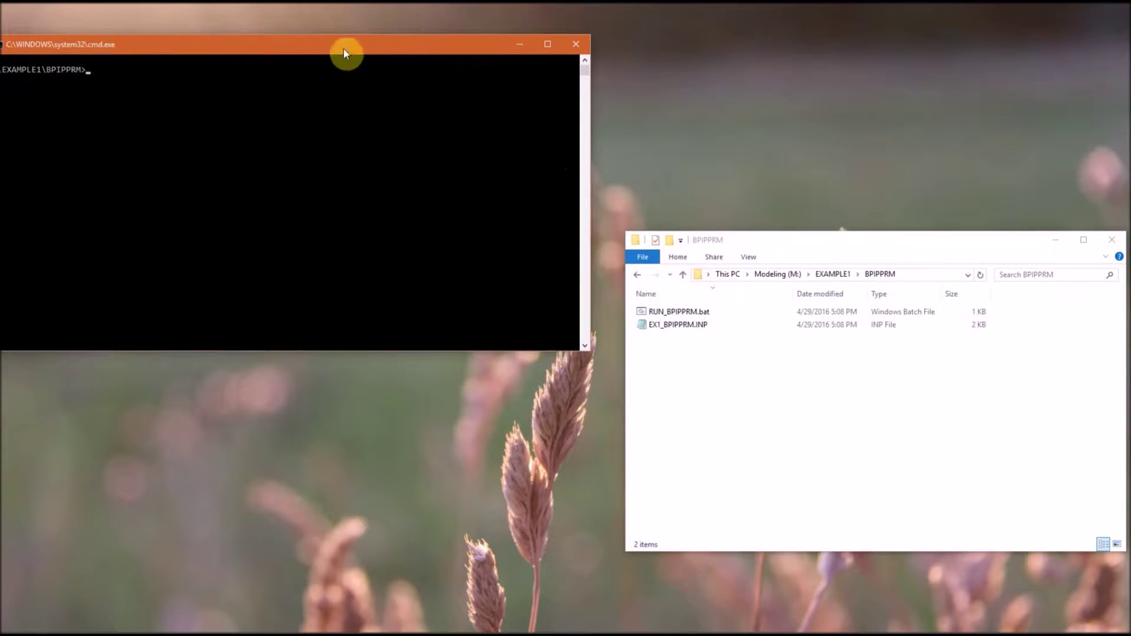
Run ..\..\EXE\BPIPPRM_V04274\Bpipprm.exe with EX1_BPIPPRM.INP, EX1_BPIPPRM.OUT and EX1_BPIPPRM.SUM.
{"action": "left_click_drag", "start_coordinate": [344, 49], "coordinate": [373, 58]}
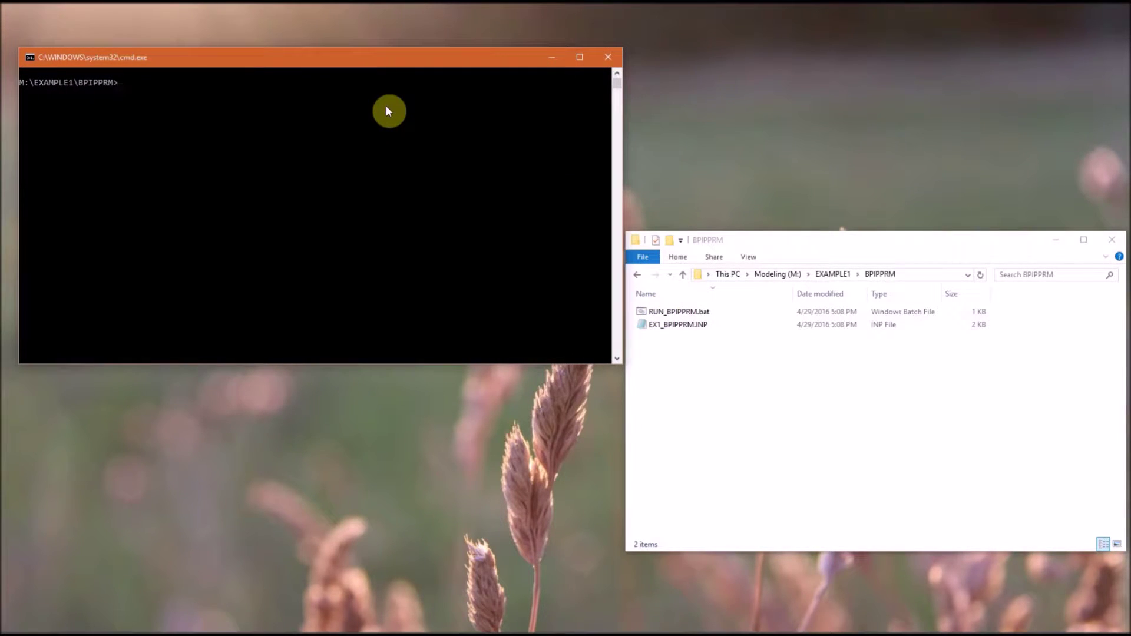
{"action": "type", "text": "..\\..\\E"}
{"action": "type", "text": "XE"}
{"action": "type", "text": "\\BPI"}
{"action": "key", "text": "Tab"}
{"action": "type", "text": "\\B"}
{"action": "key", "text": "Tab"}
{"action": "type", "text": "E"}
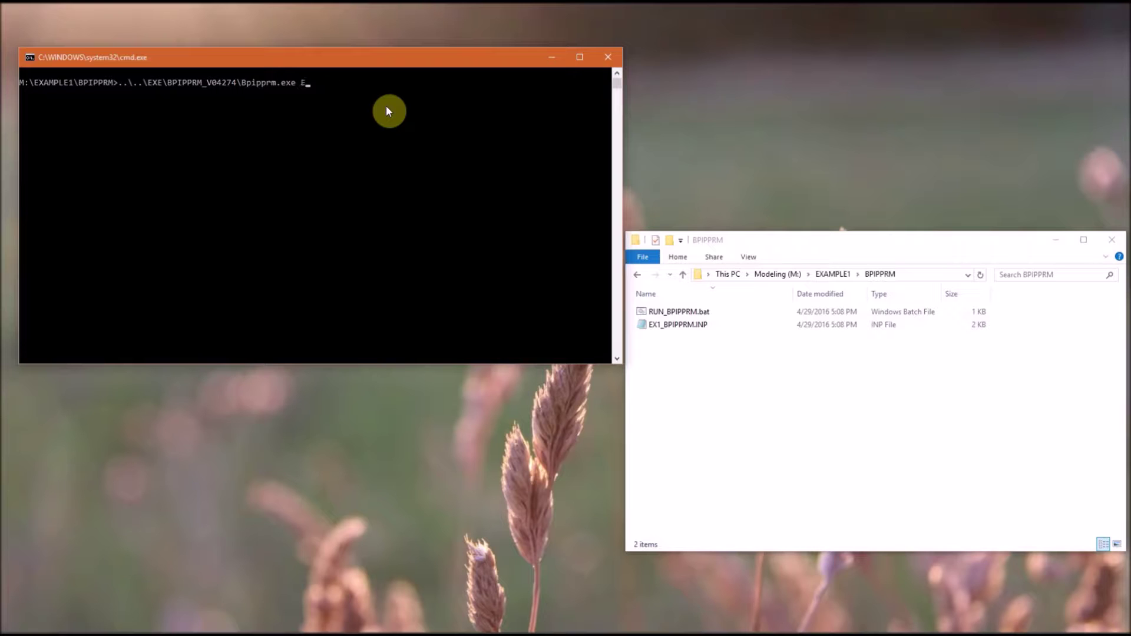
{"action": "type", "text": "X1_BPIPPRM"}
{"action": "type", "text": ".INP EX1_BPIP"}
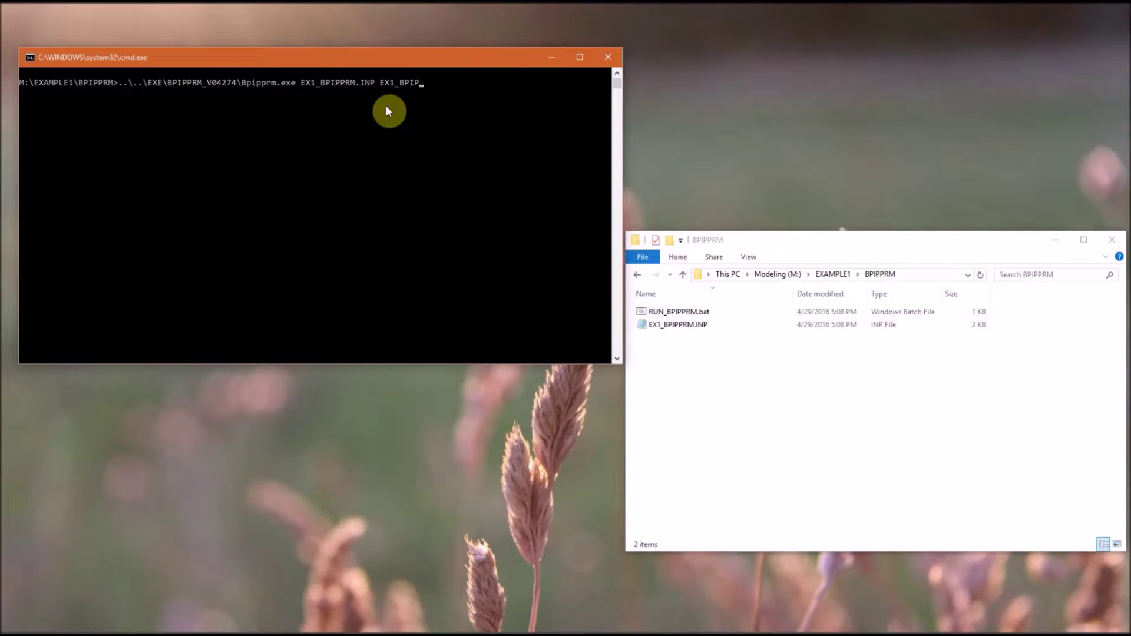
{"action": "type", "text": "PRM.OUT EX1_BPIPPRM.SUM"}
{"action": "key", "text": "Return"}
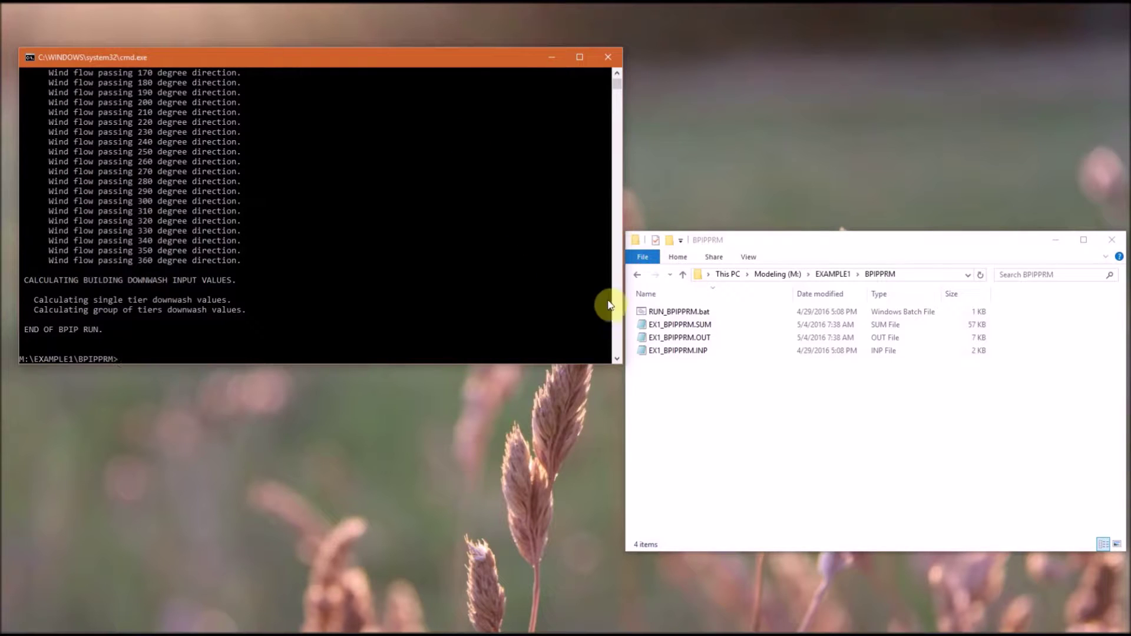
{"action": "right_click", "coordinate": [697, 340]}
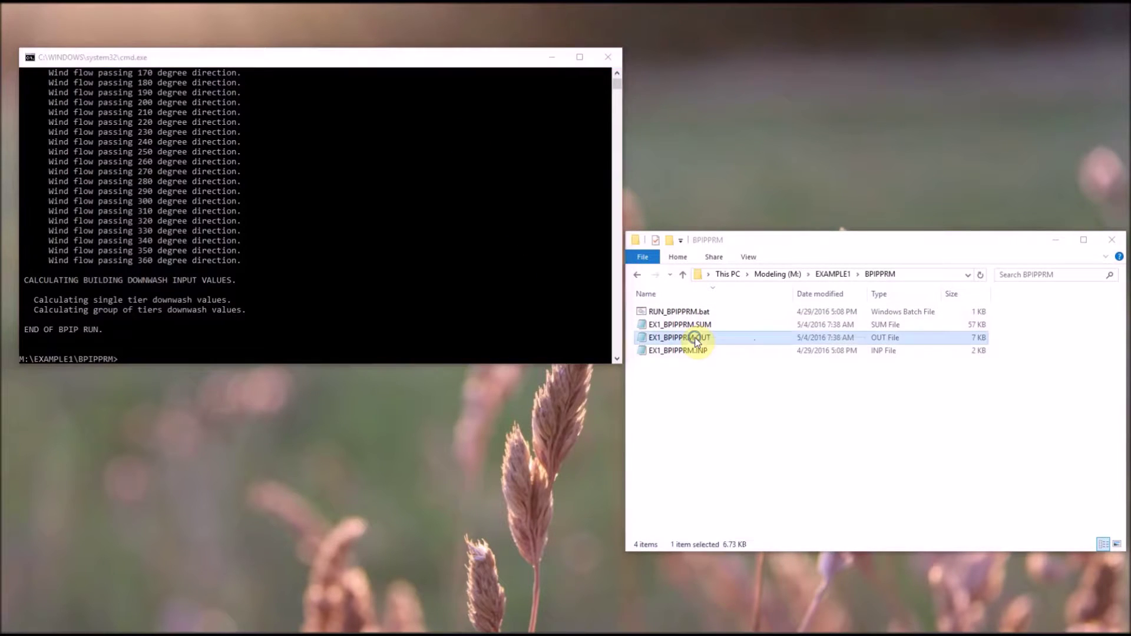
{"action": "left_click", "coordinate": [720, 360]}
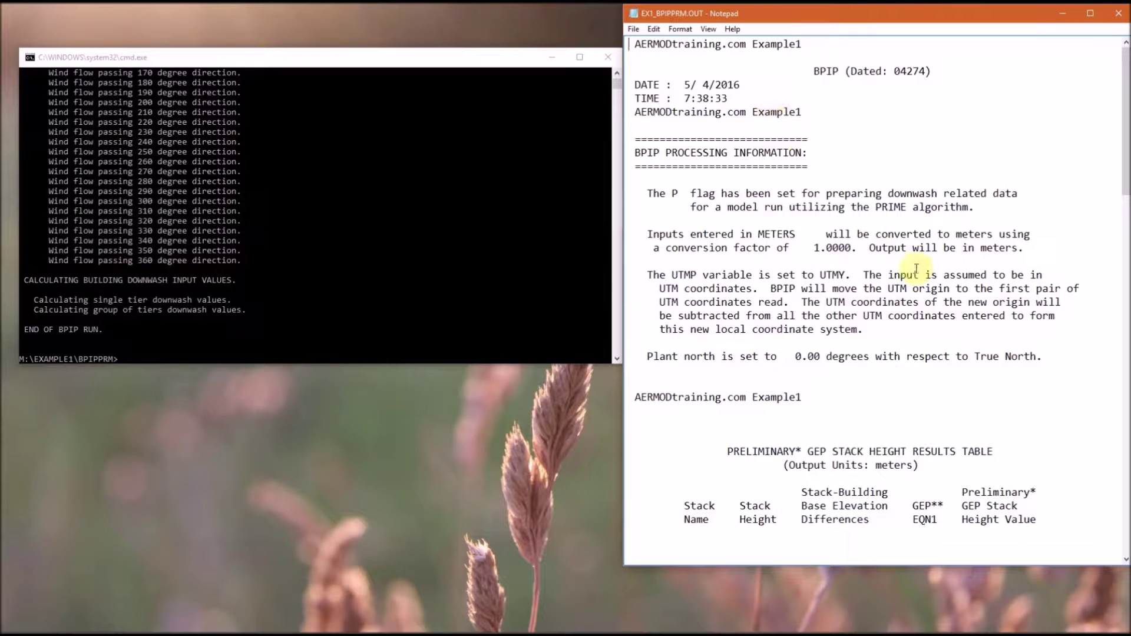
{"action": "scroll", "coordinate": [949, 336], "scroll_direction": "down", "scroll_amount": 4}
{"action": "scroll", "coordinate": [952, 338], "scroll_direction": "down", "scroll_amount": 4}
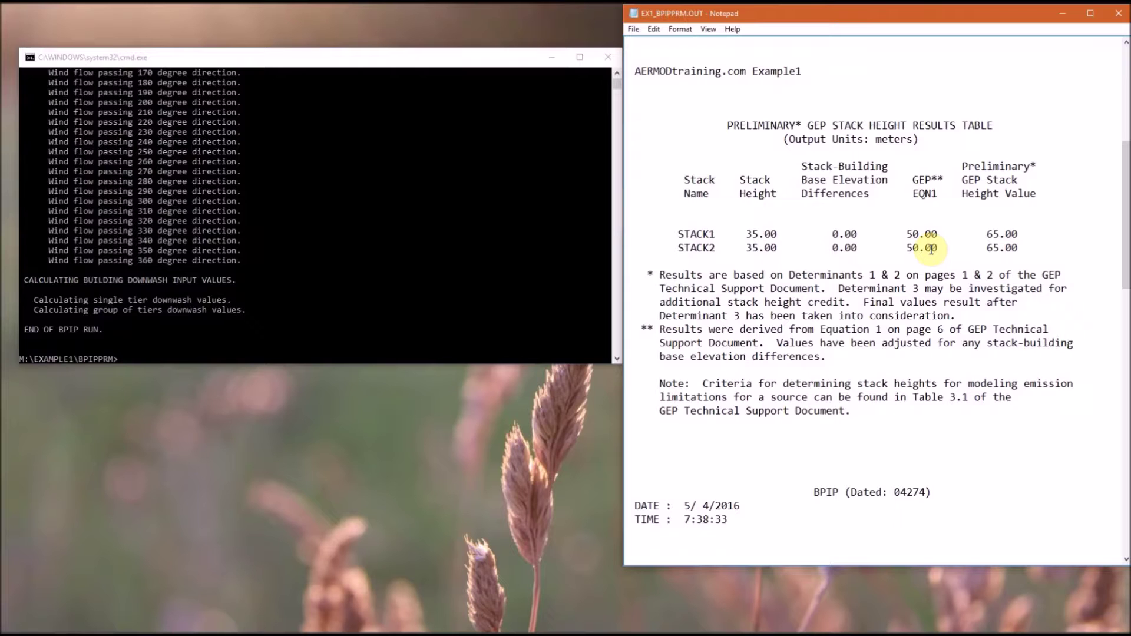
{"action": "scroll", "coordinate": [931, 249], "scroll_direction": "down", "scroll_amount": 11}
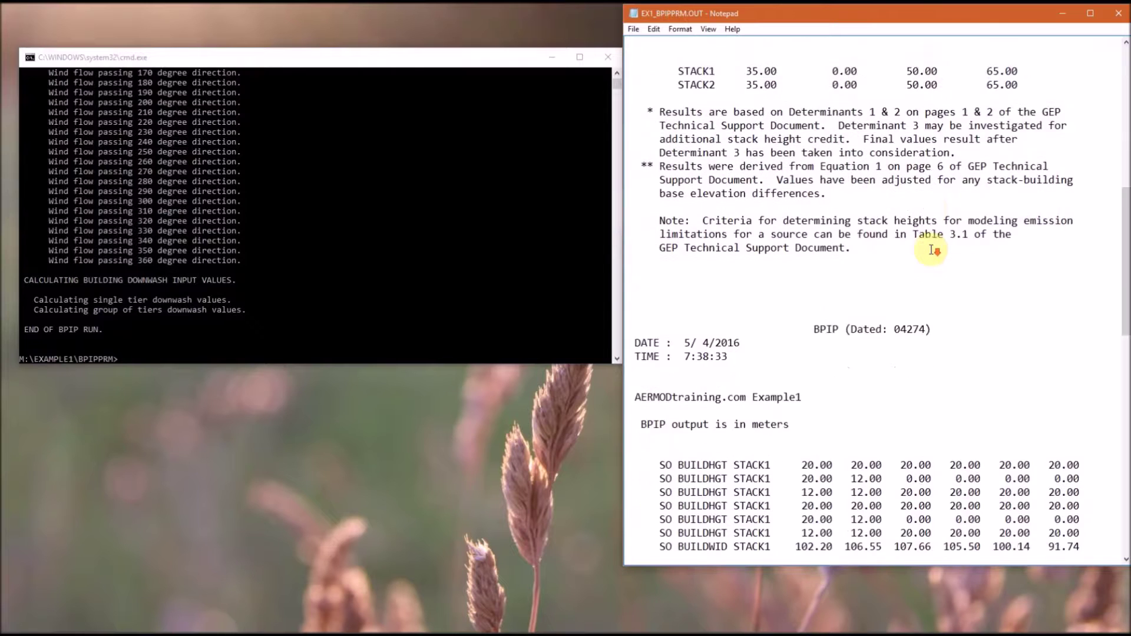
{"action": "scroll", "coordinate": [931, 248], "scroll_direction": "down", "scroll_amount": 2}
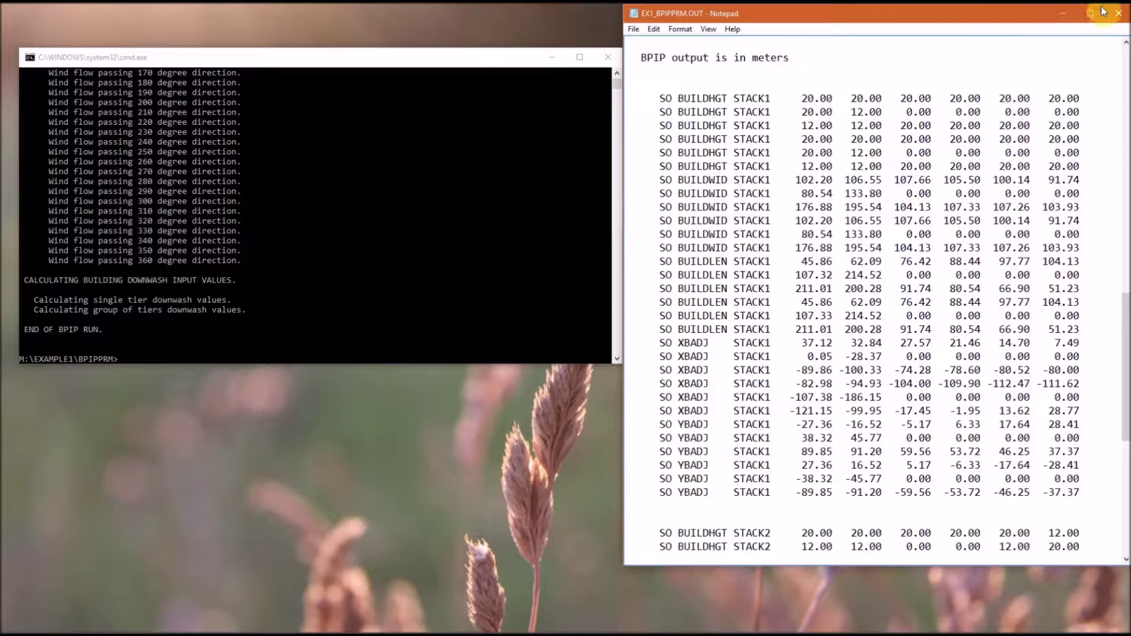
{"action": "left_click", "coordinate": [1118, 15]}
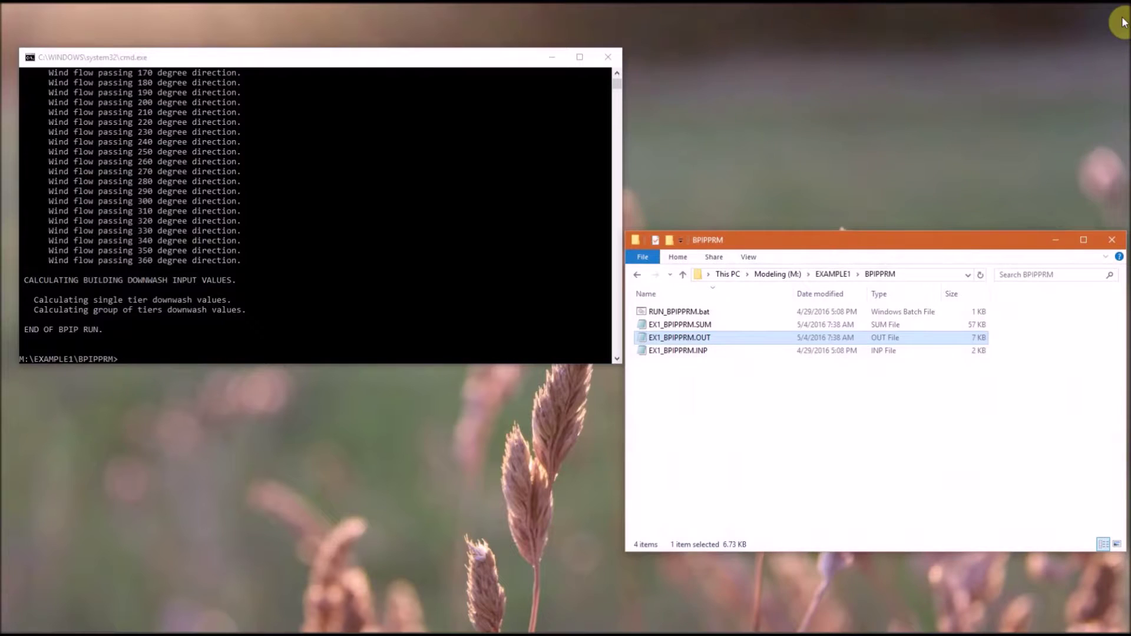
Enter the command 'copy EX1_BPIPPRM.OUT EX1_BPIPPRM.SO' in the console.
{"action": "left_click", "coordinate": [524, 281]}
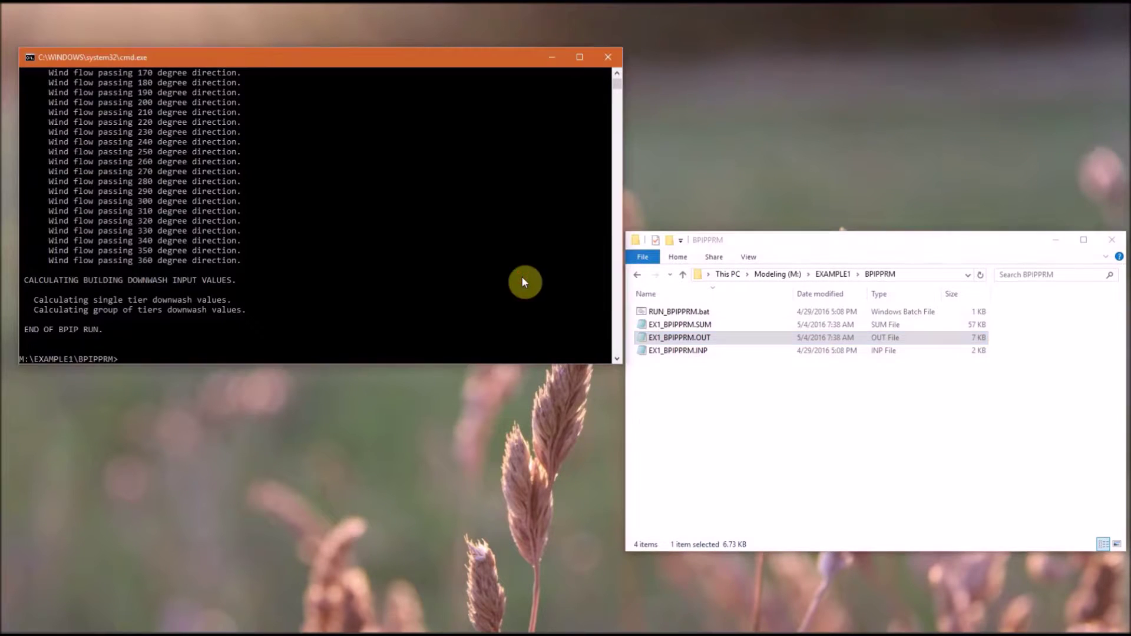
{"action": "type", "text": "copy EX1_BPIPPRM.OUT EX1_BPIPPRM"}
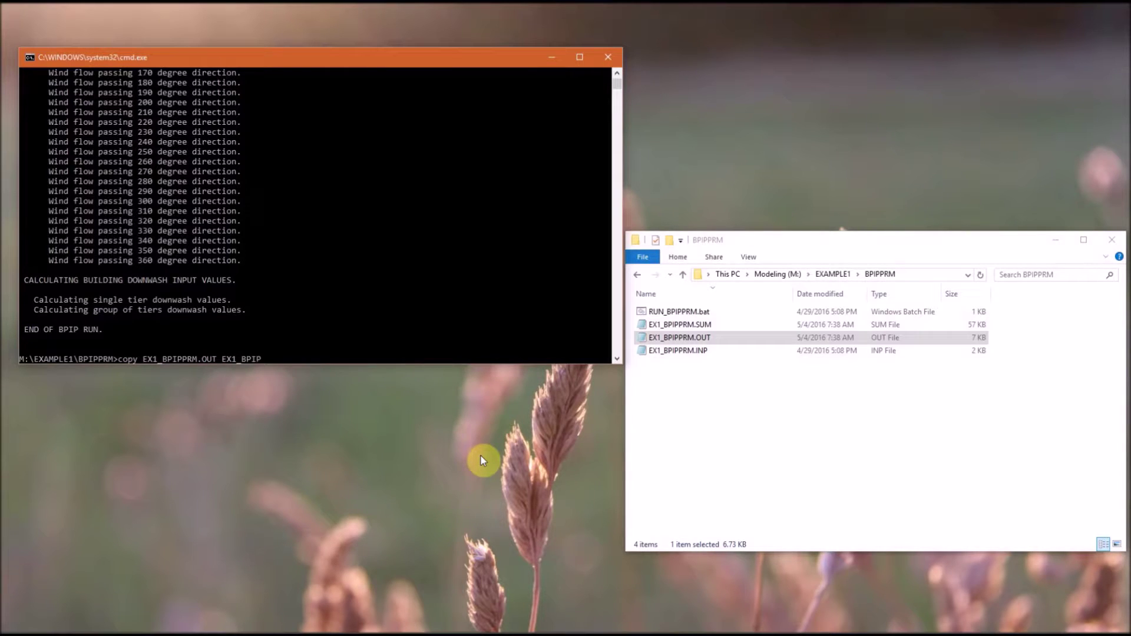
{"action": "type", "text": ".SO"}
Run the copy, close the console, and delete EX1_BPIPPRM.SUM, .SO and .OUT from the folder.
{"action": "key", "text": "Return"}
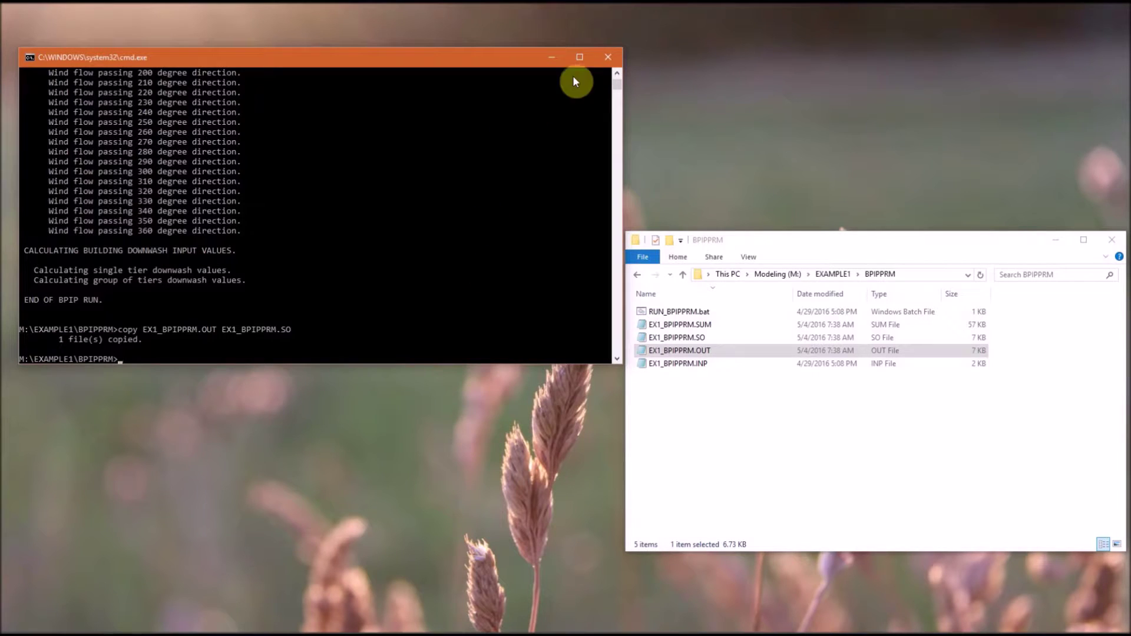
{"action": "left_click", "coordinate": [603, 57]}
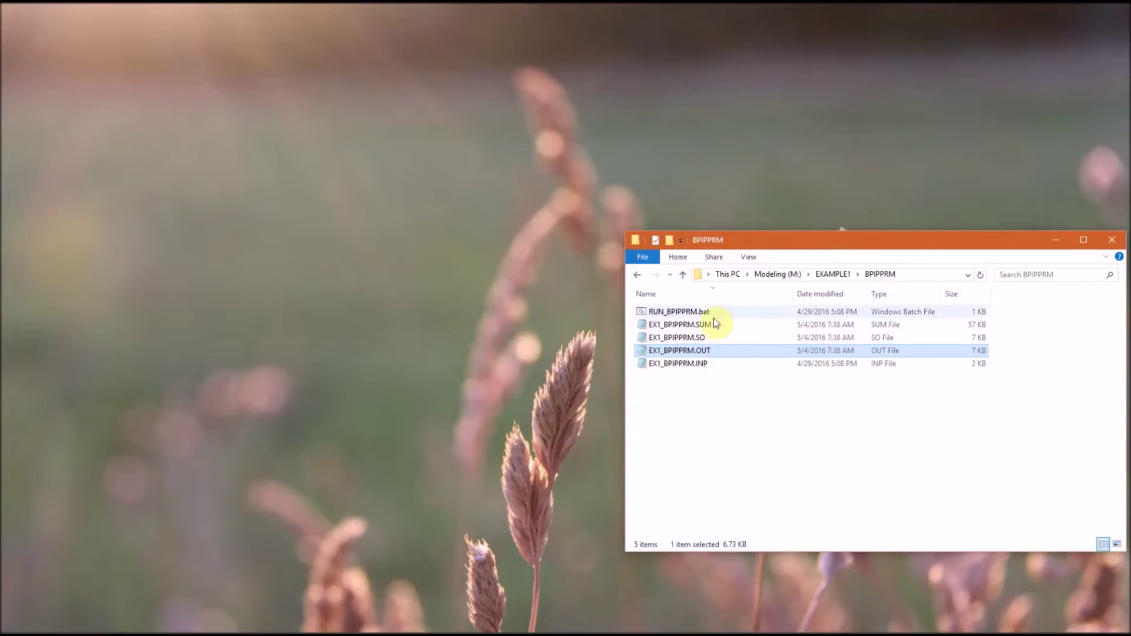
{"action": "left_click", "coordinate": [710, 339], "text": "ctrl"}
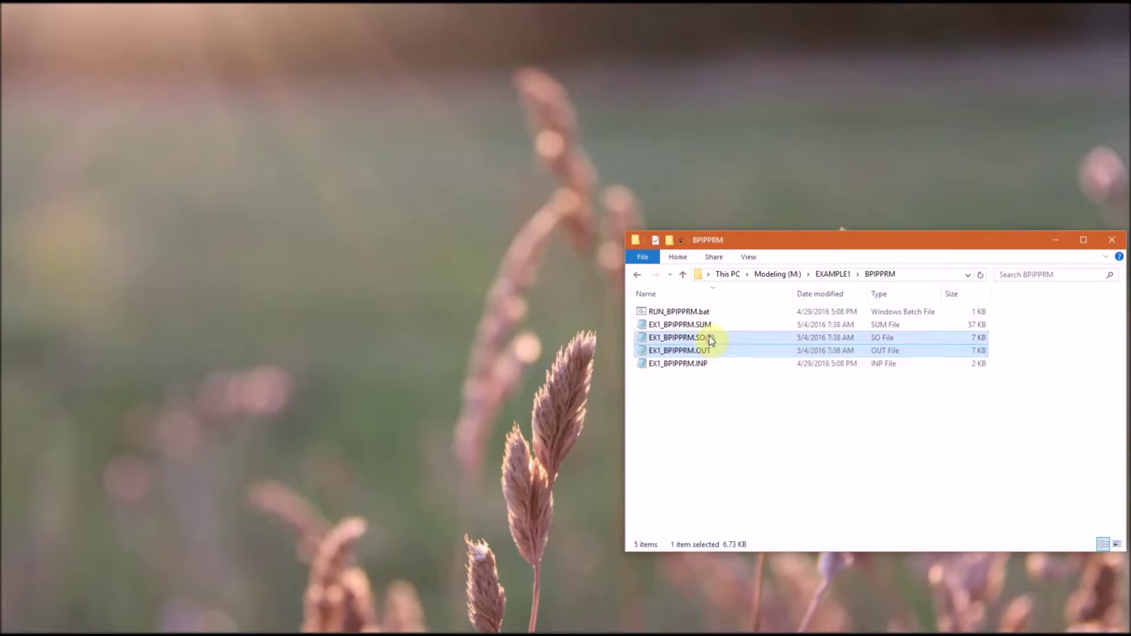
{"action": "left_click", "coordinate": [706, 328], "text": "ctrl"}
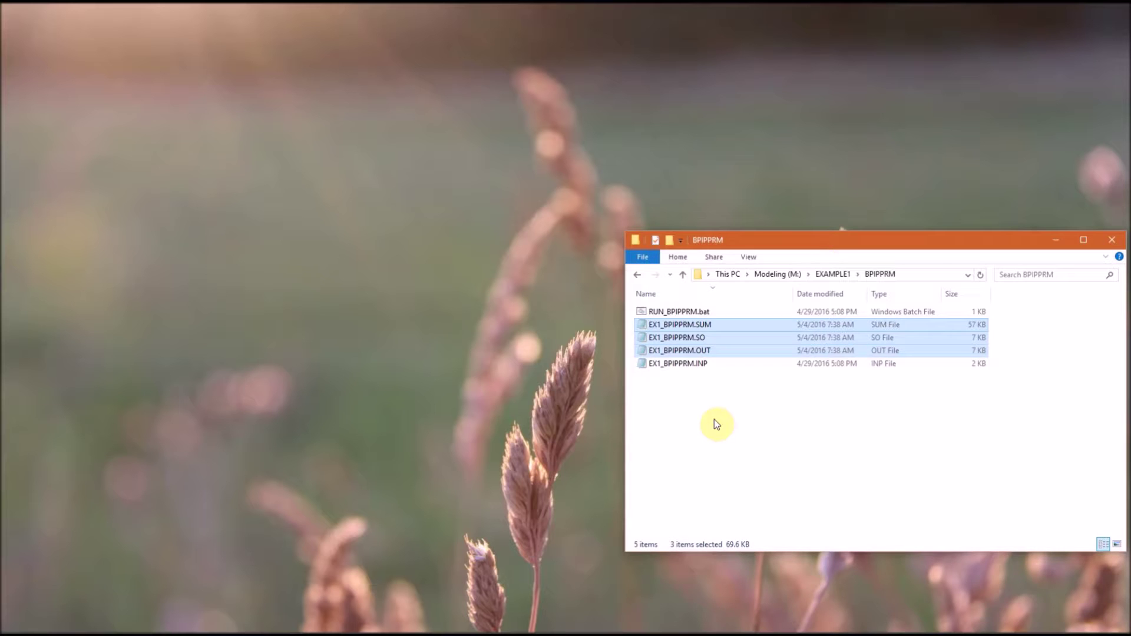
{"action": "key", "text": "Delete"}
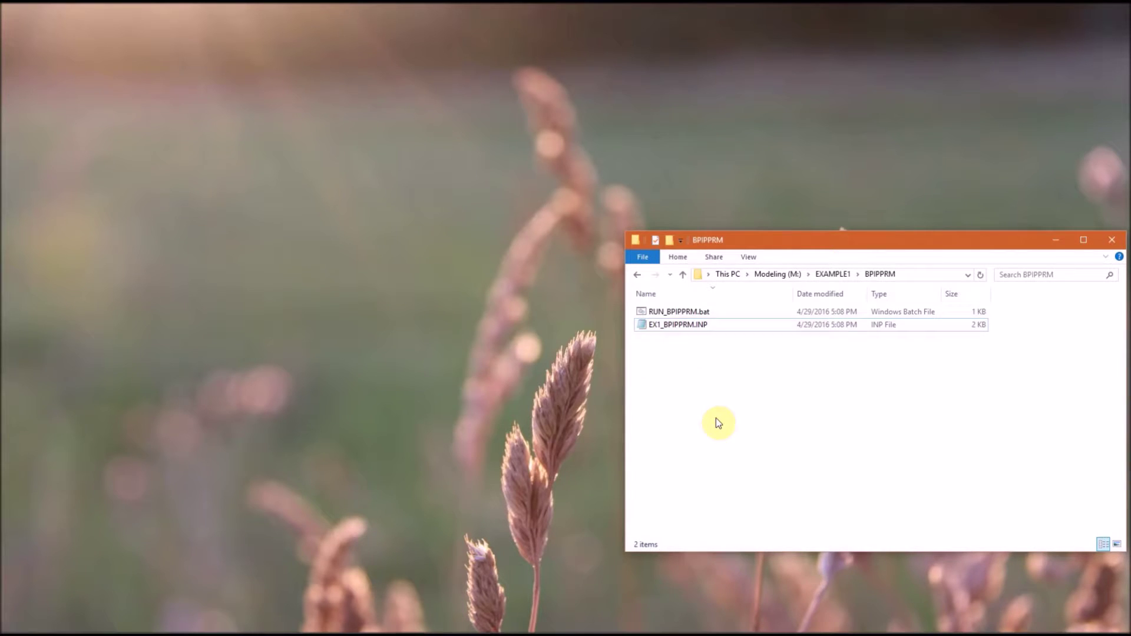
{"action": "left_click", "coordinate": [642, 257]}
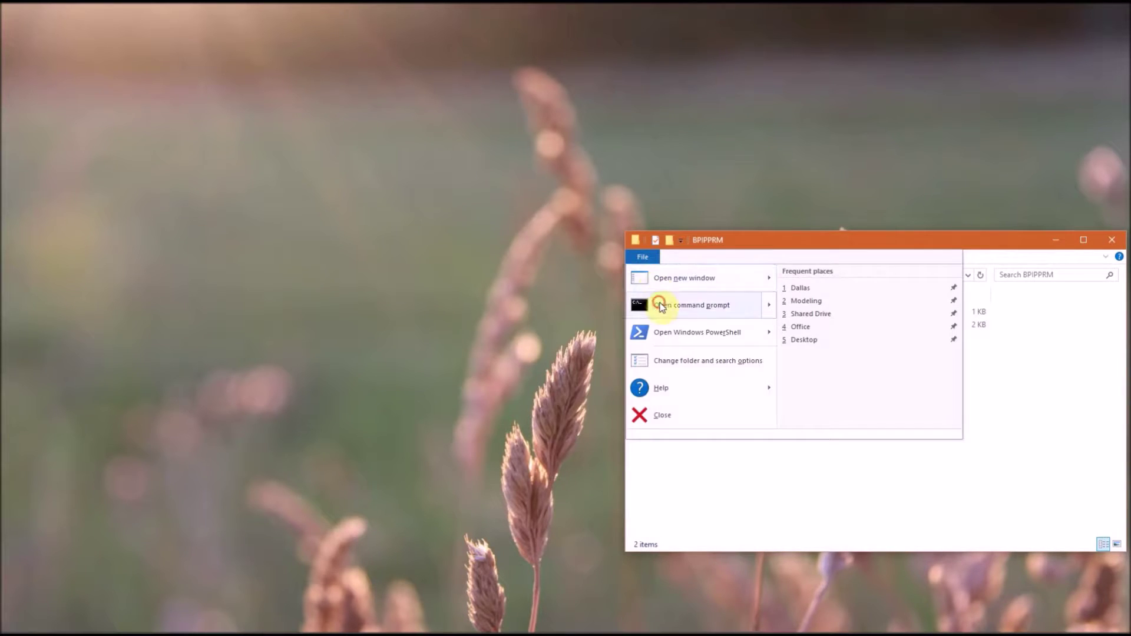
Open a command prompt in the BPIPPRM folder and run RUN_BPIPPRM.bat.
{"action": "left_click", "coordinate": [659, 303]}
{"action": "left_click", "coordinate": [394, 197]}
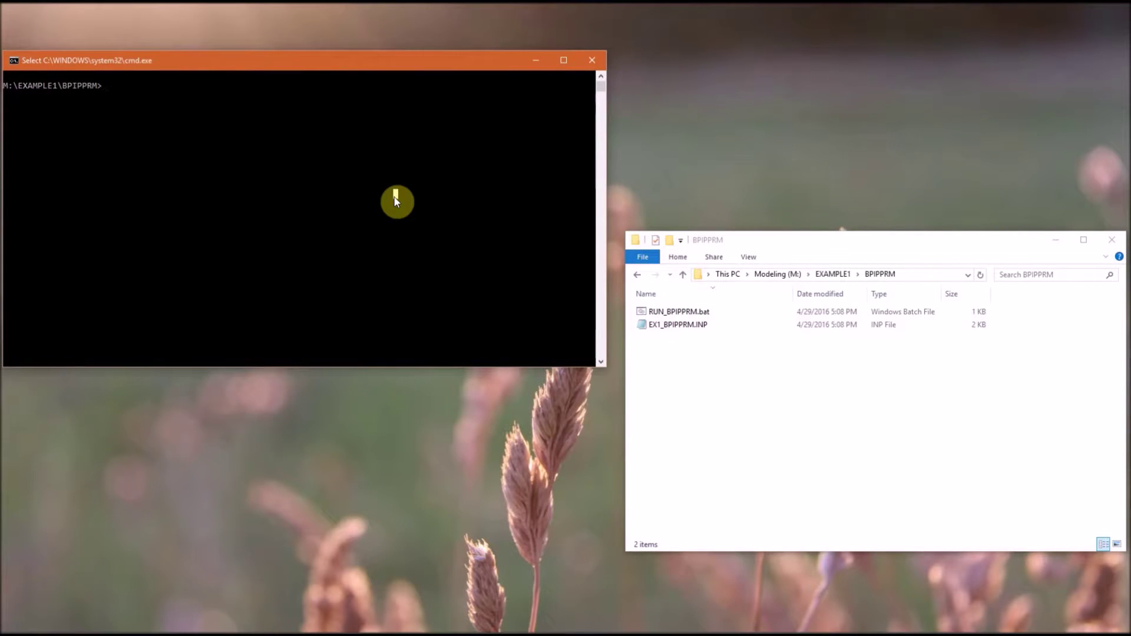
{"action": "key", "text": "Escape"}
{"action": "type", "text": "r"}
{"action": "key", "text": "Tab"}
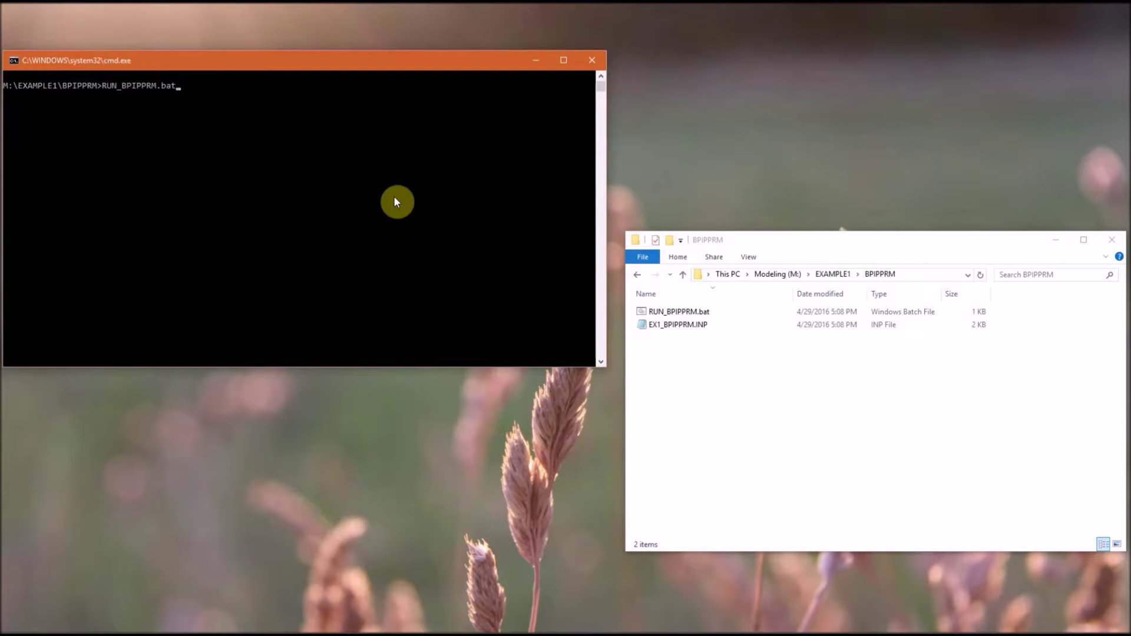
{"action": "key", "text": "Return"}
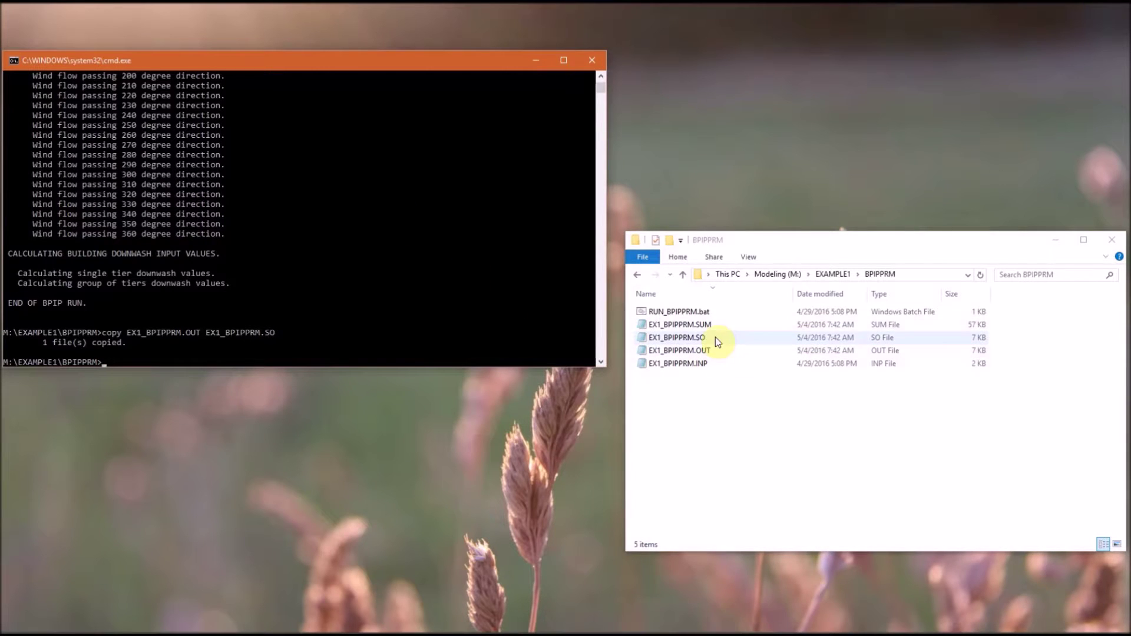
Open EX1_BPIPPRM.SO in Notepad and delete the header text above the SO BUILDHGT rows.
{"action": "right_click", "coordinate": [677, 337]}
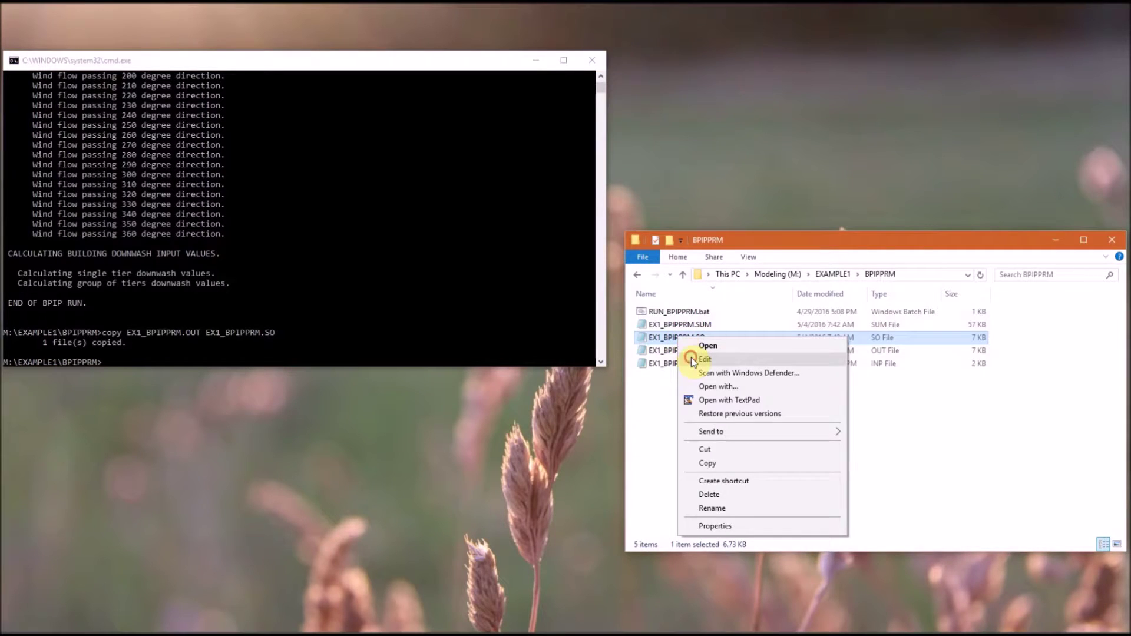
{"action": "left_click", "coordinate": [692, 361]}
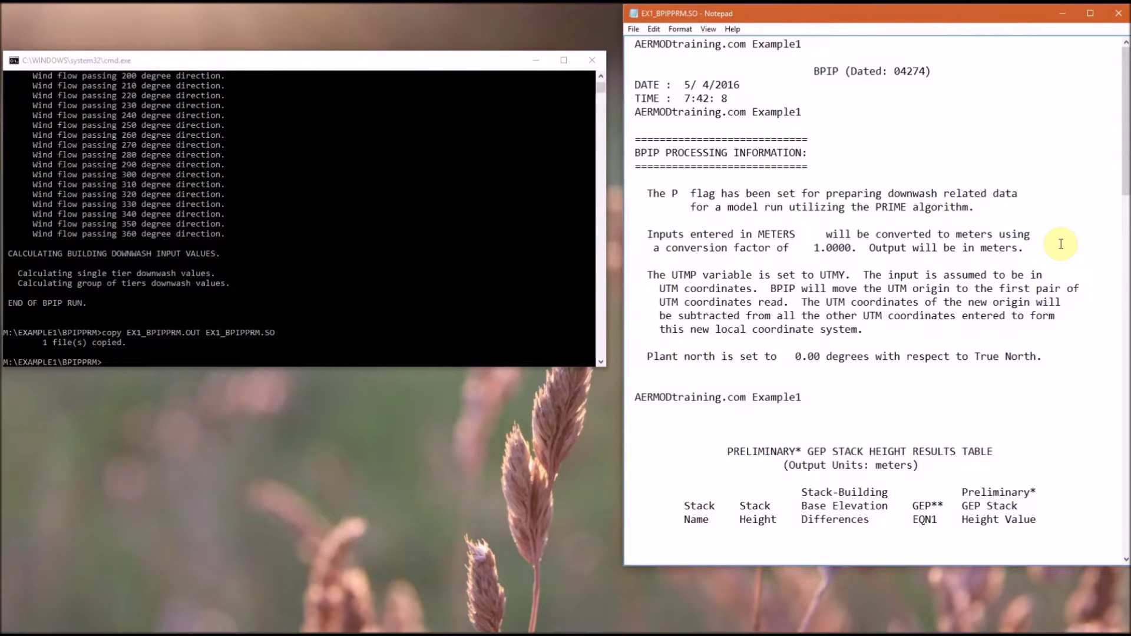
{"action": "scroll", "coordinate": [1060, 244], "scroll_direction": "down", "scroll_amount": 15}
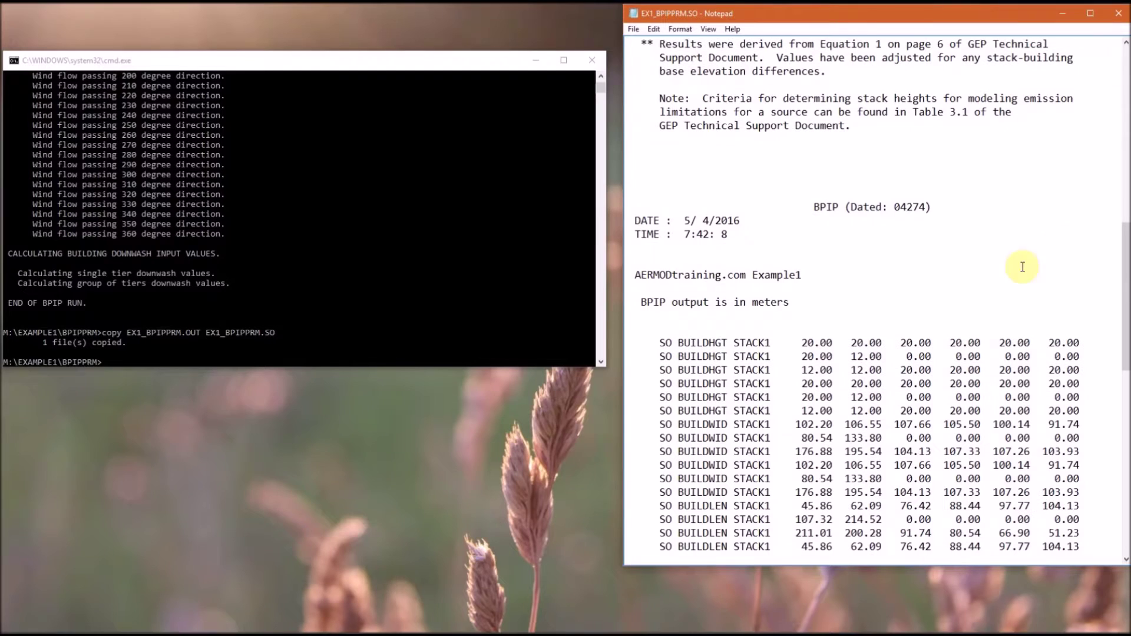
{"action": "left_click", "coordinate": [764, 326], "text": "shift"}
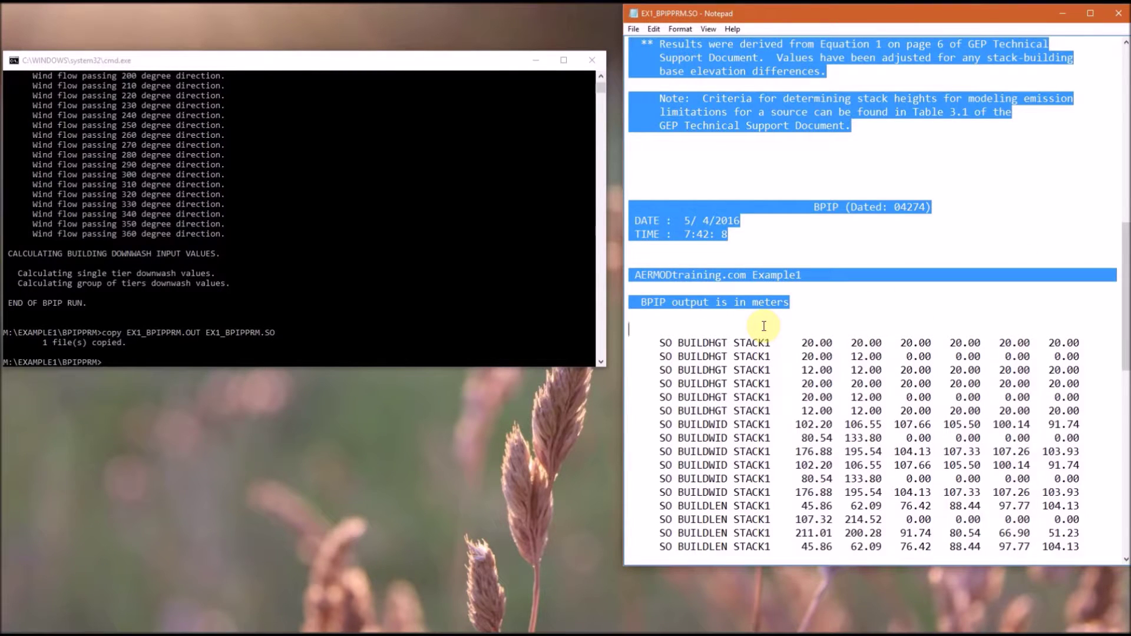
{"action": "key", "text": "Delete"}
{"action": "key", "text": "Delete"}
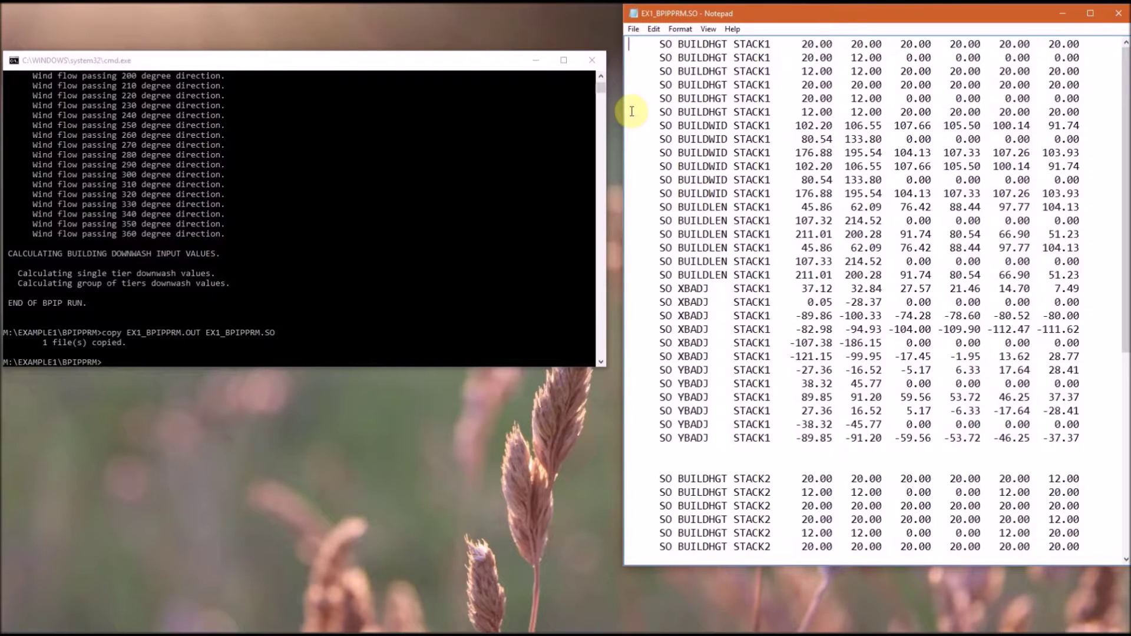
Open Notepad's Replace dialog and copy the leading spaces plus SO from the first row.
{"action": "left_click", "coordinate": [654, 30]}
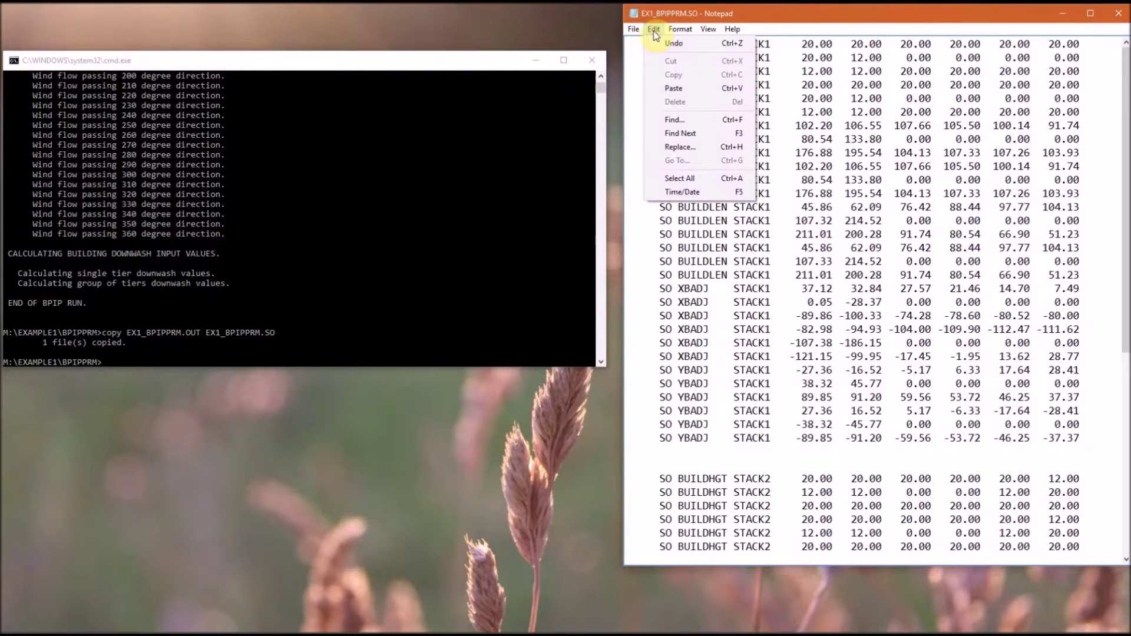
{"action": "left_click", "coordinate": [689, 148]}
{"action": "left_click_drag", "start_coordinate": [701, 90], "coordinate": [739, 115]}
{"action": "left_click_drag", "start_coordinate": [672, 44], "coordinate": [596, 37]}
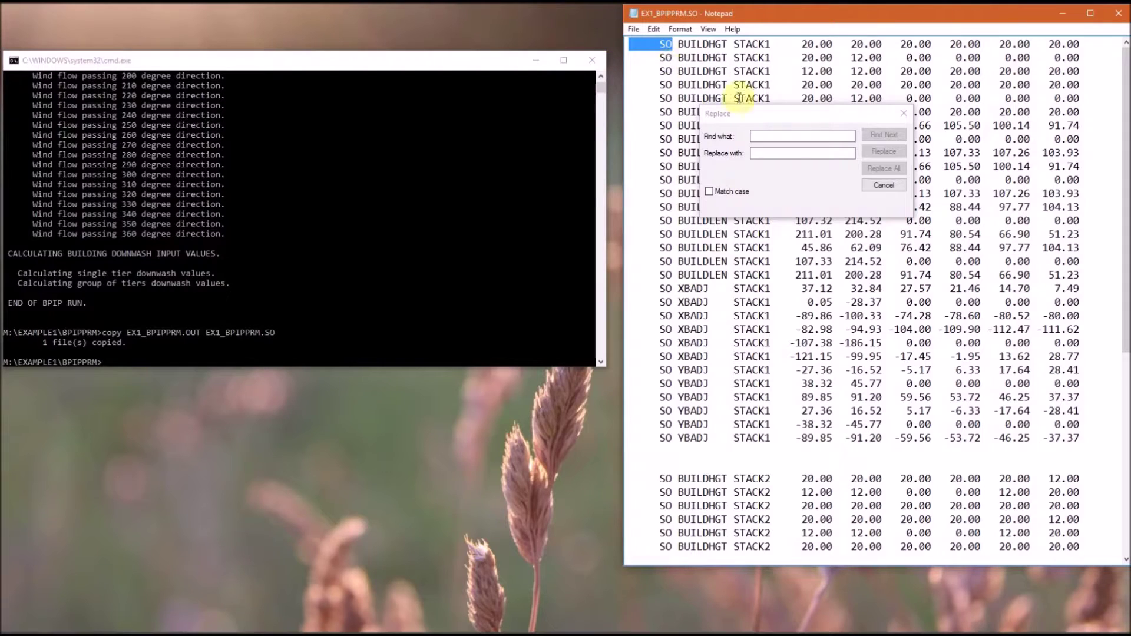
{"action": "right_click", "coordinate": [641, 50]}
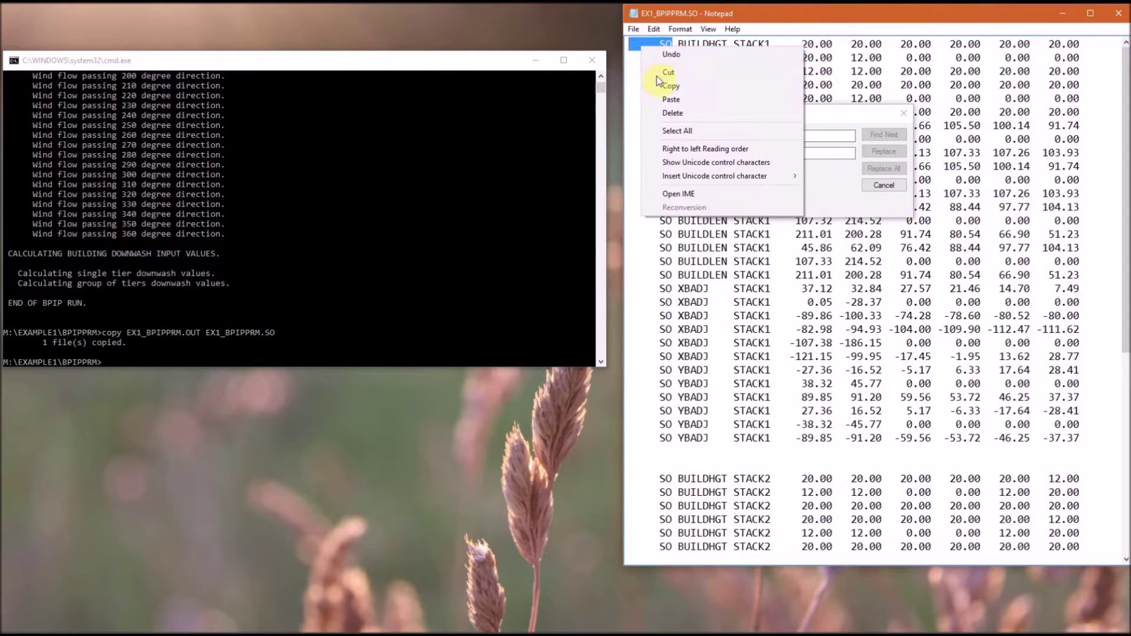
{"action": "left_click", "coordinate": [660, 84]}
Replace all indented 'SO' with flush 'SO' and save EX1_BPIPPRM.SO.
{"action": "left_click", "coordinate": [758, 135]}
{"action": "right_click", "coordinate": [758, 135]}
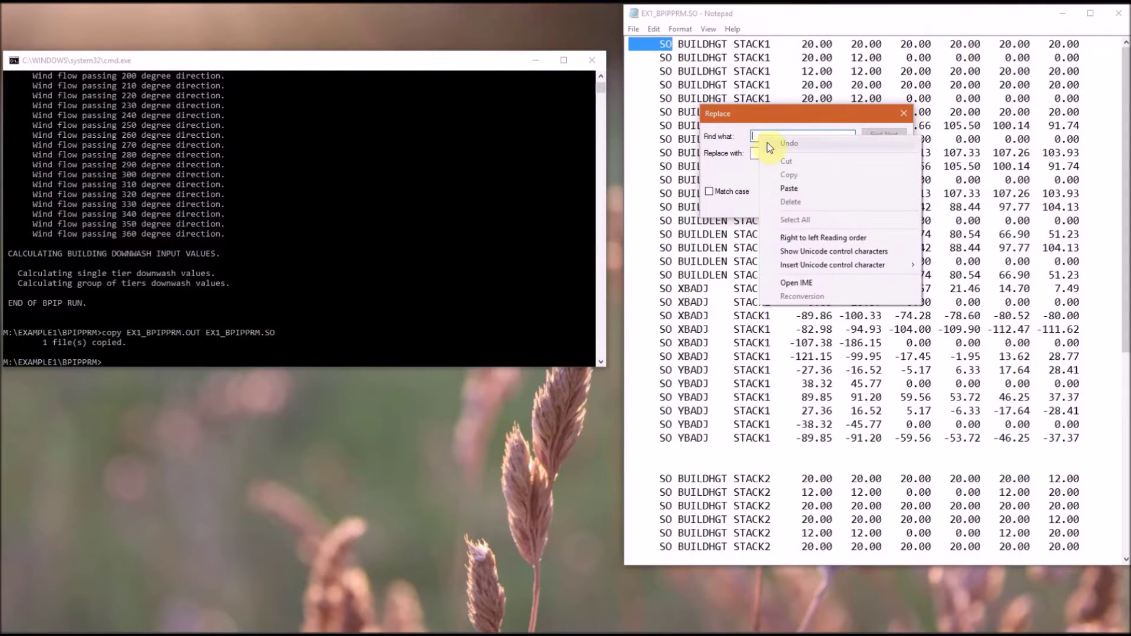
{"action": "left_click", "coordinate": [783, 185]}
{"action": "left_click", "coordinate": [776, 154]}
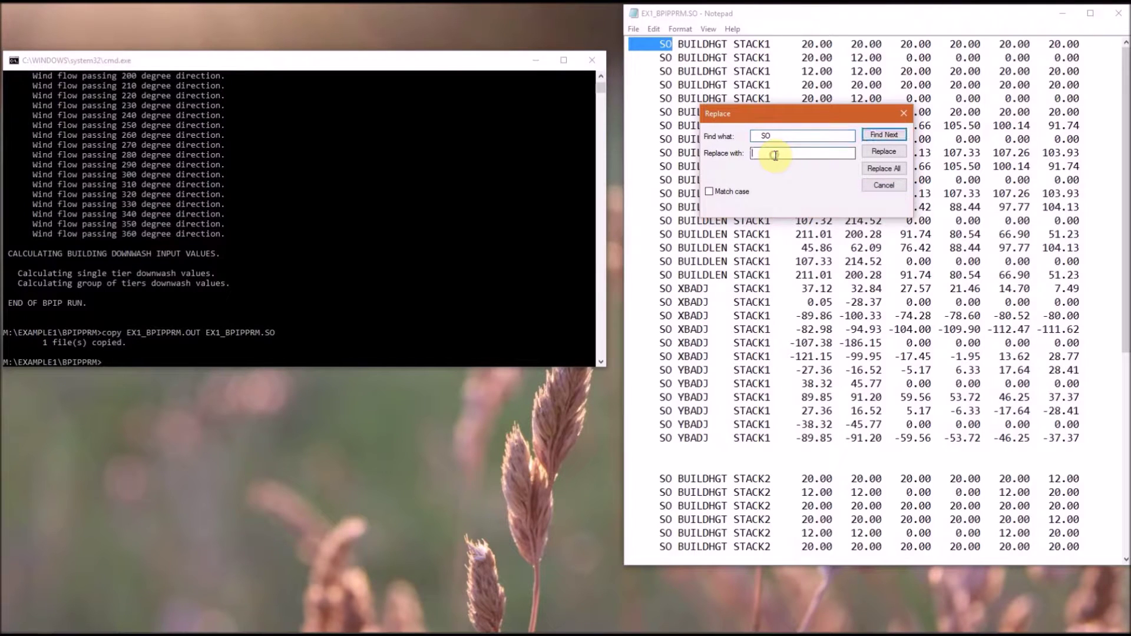
{"action": "type", "text": "SO"}
{"action": "left_click", "coordinate": [884, 169]}
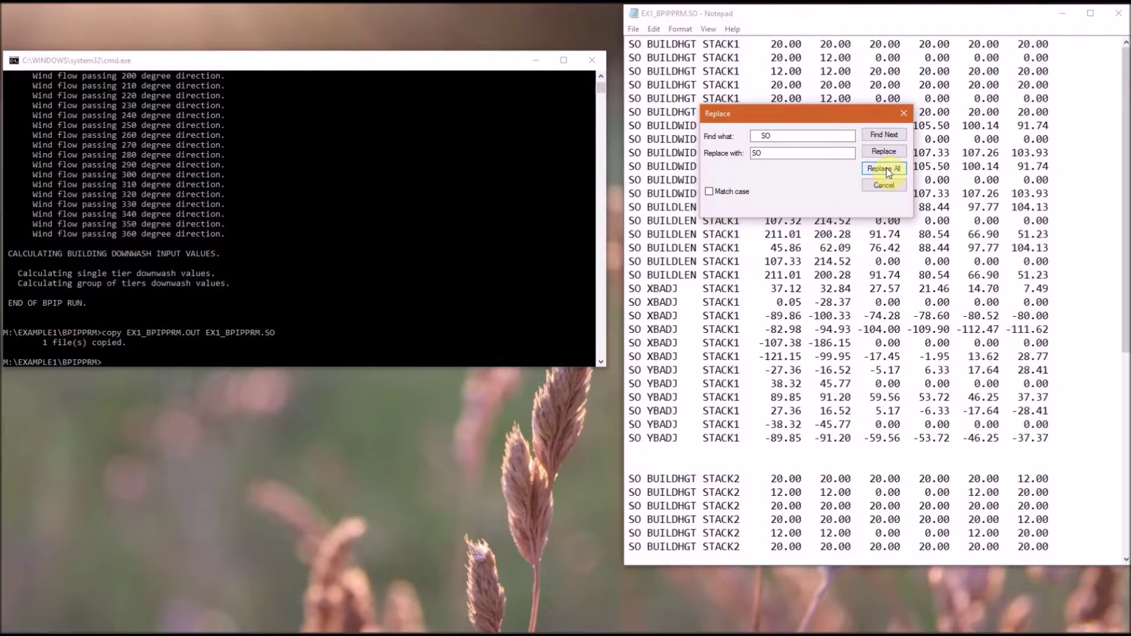
{"action": "left_click", "coordinate": [903, 113]}
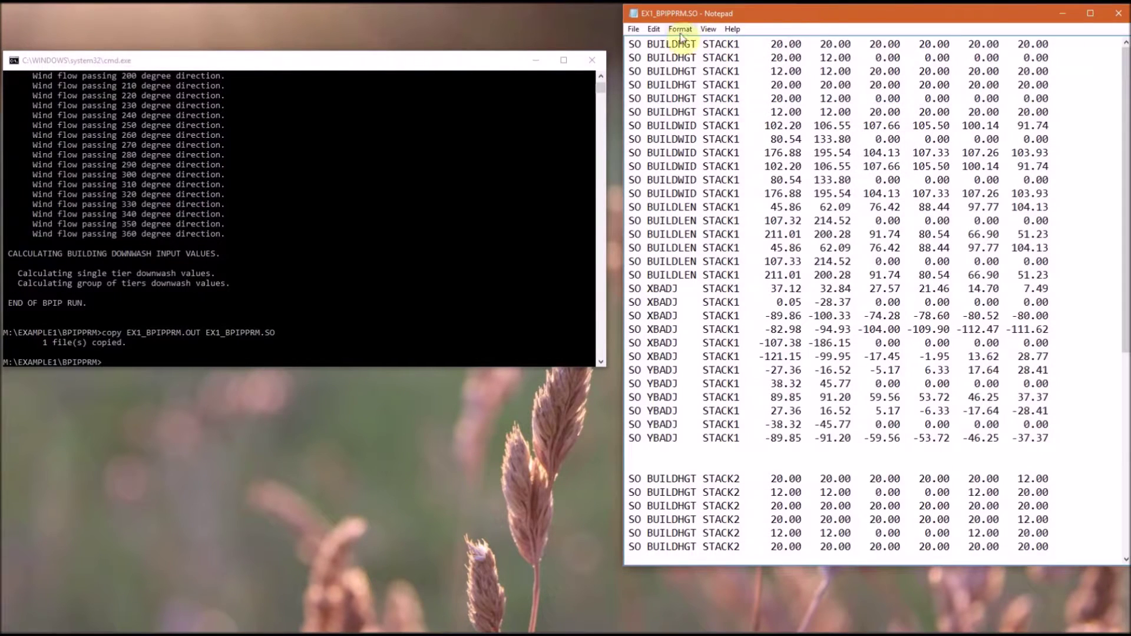
{"action": "left_click", "coordinate": [634, 30]}
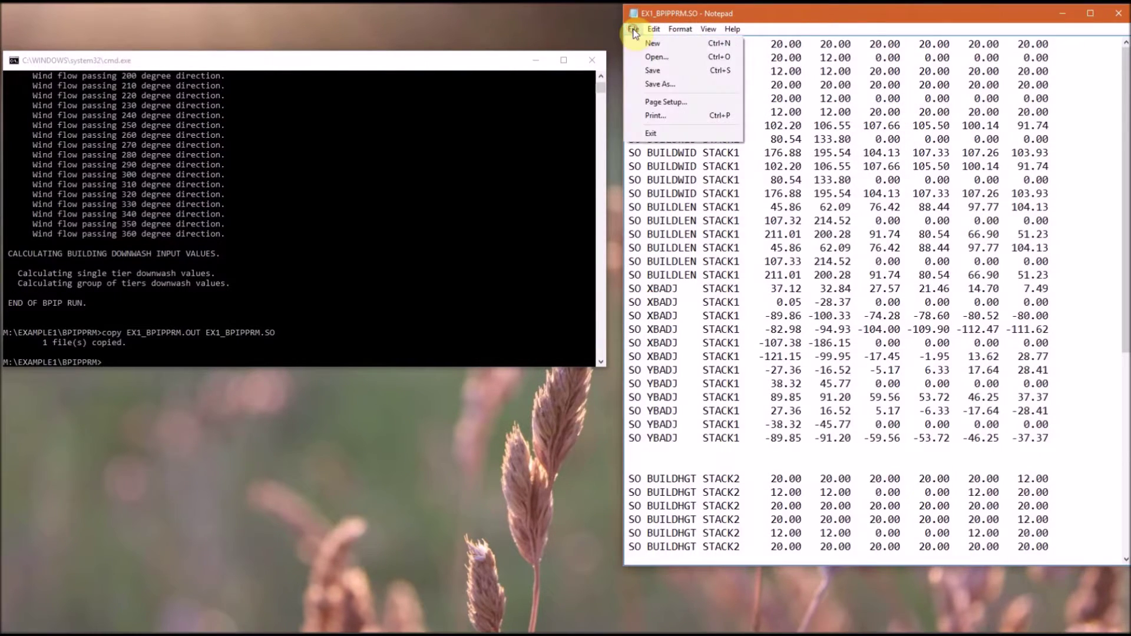
{"action": "left_click", "coordinate": [643, 70]}
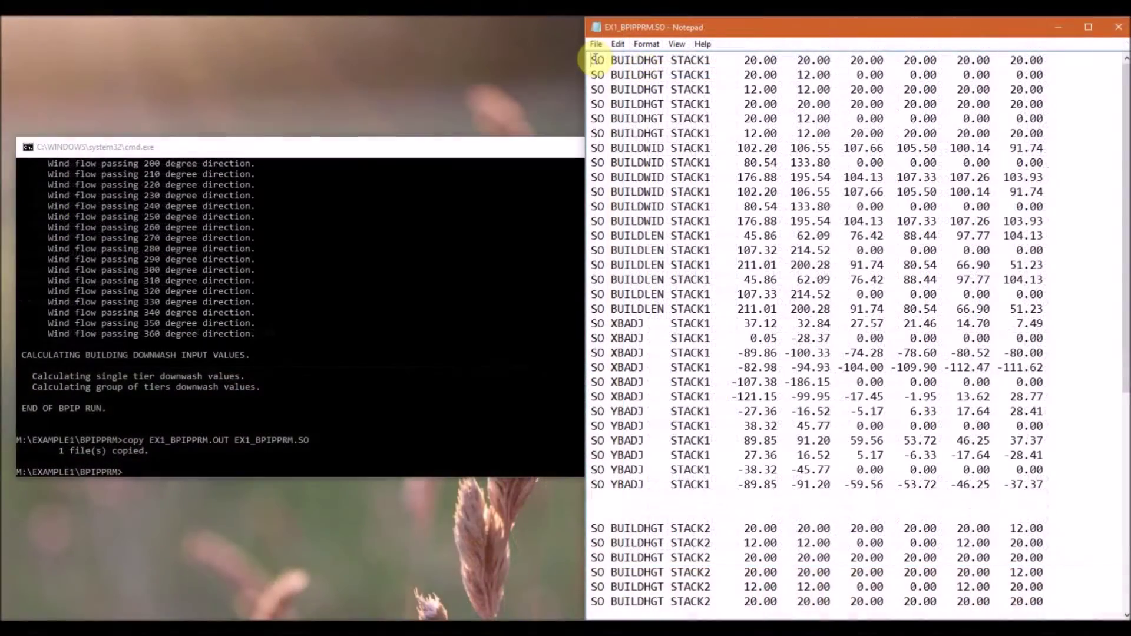